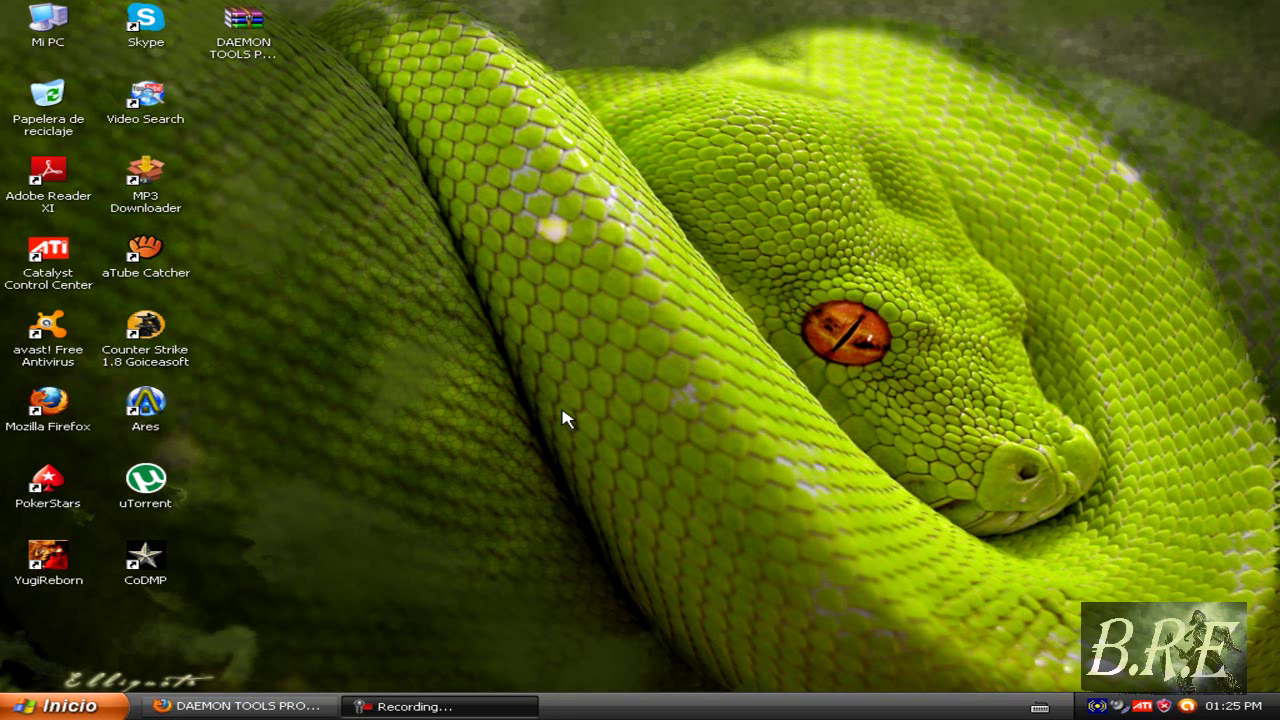
left_click(223, 704)
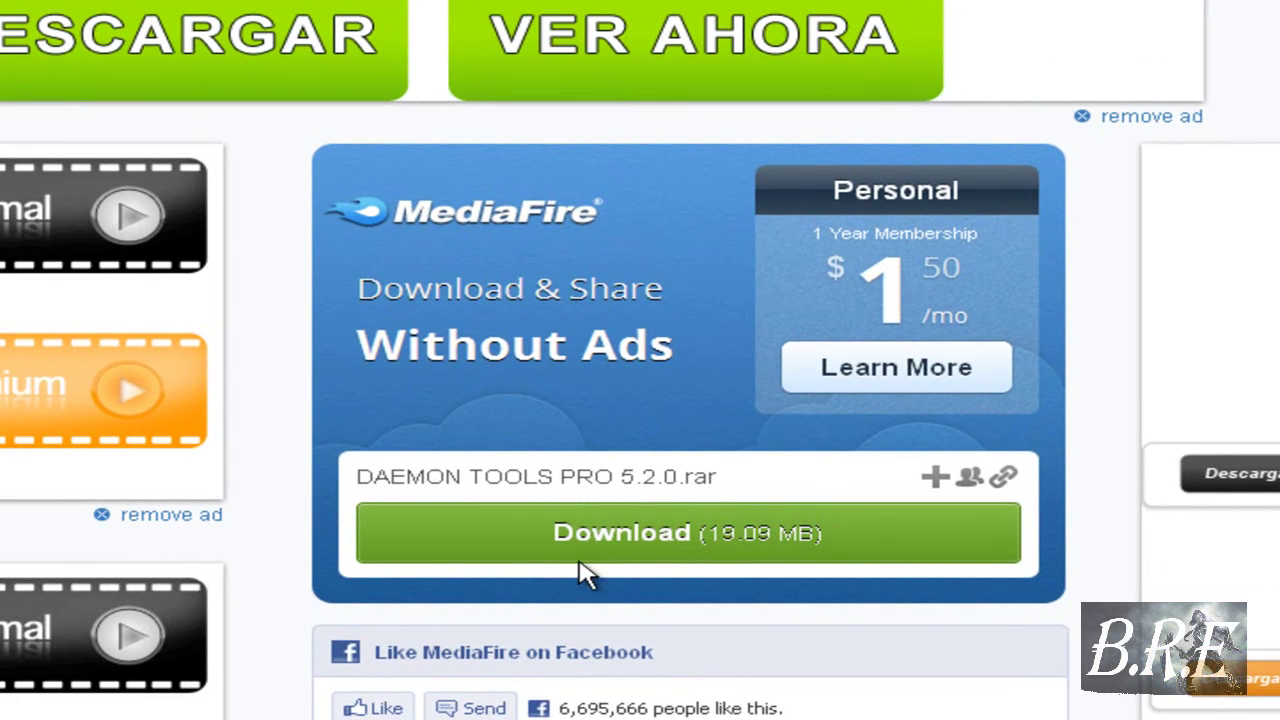
left_click(672, 543)
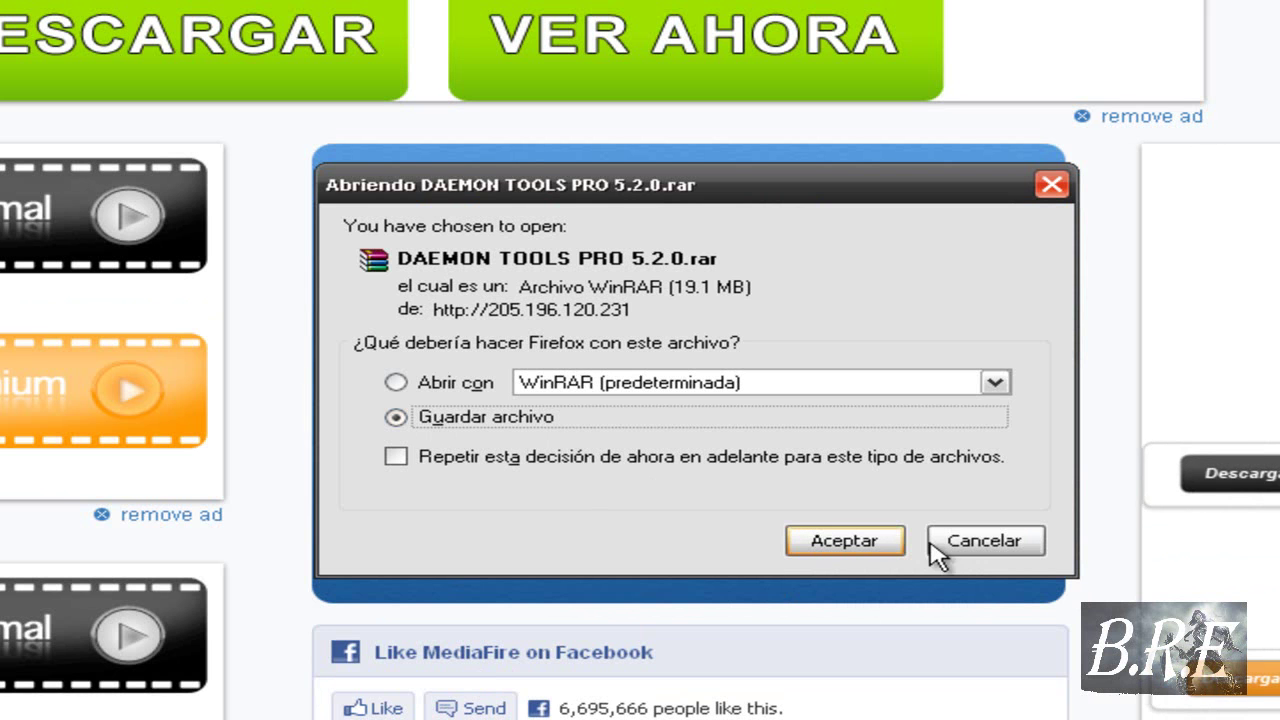
left_click(1031, 551)
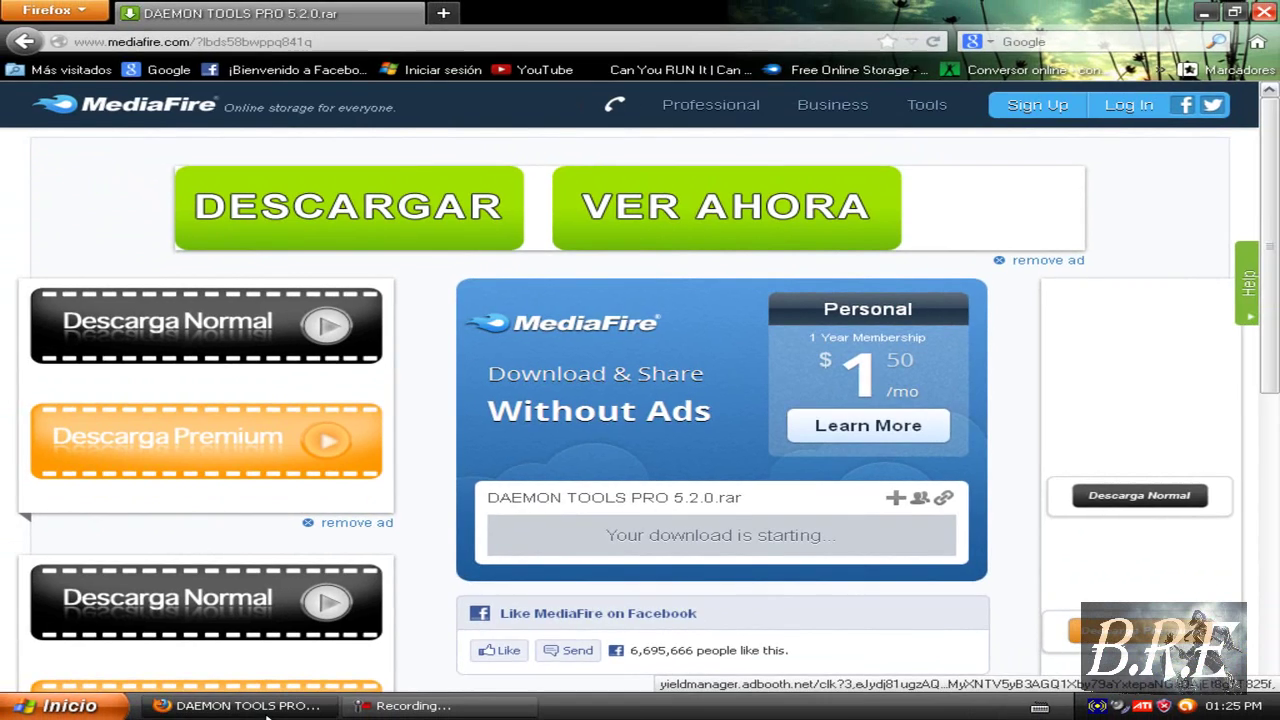
left_click(200, 716)
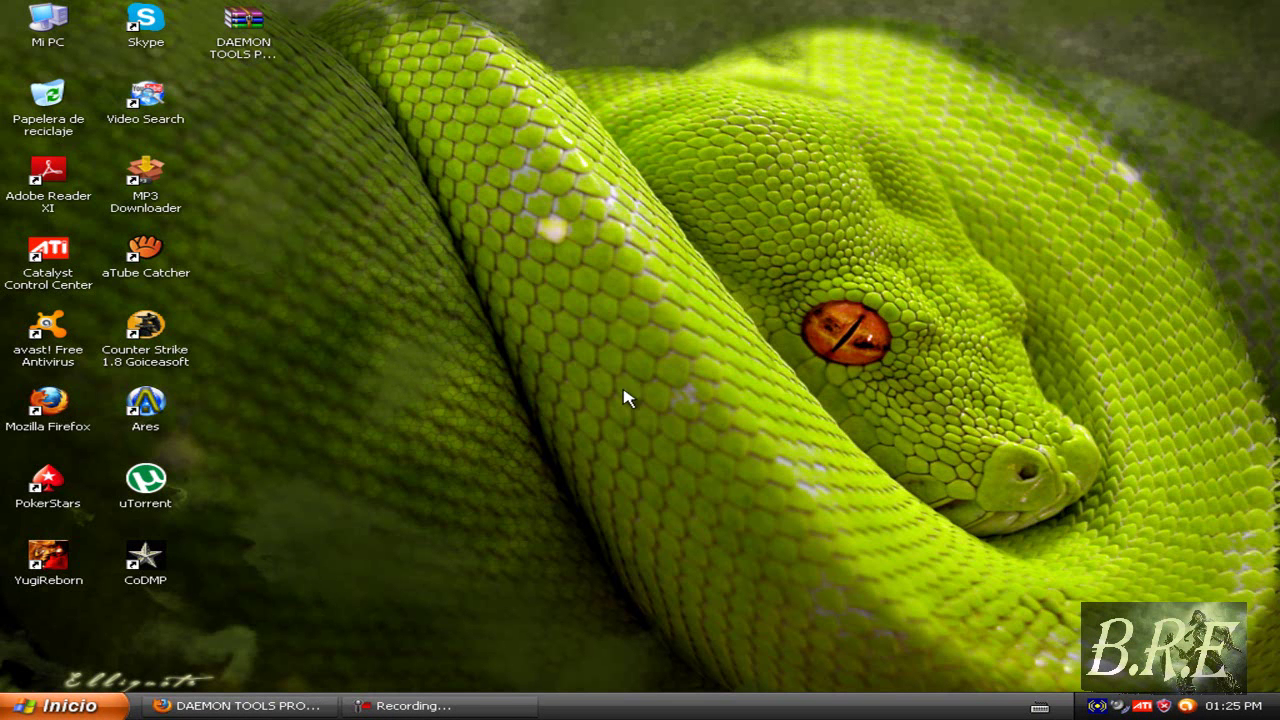
right_click(407, 285)
left_click(445, 325)
right_click(438, 322)
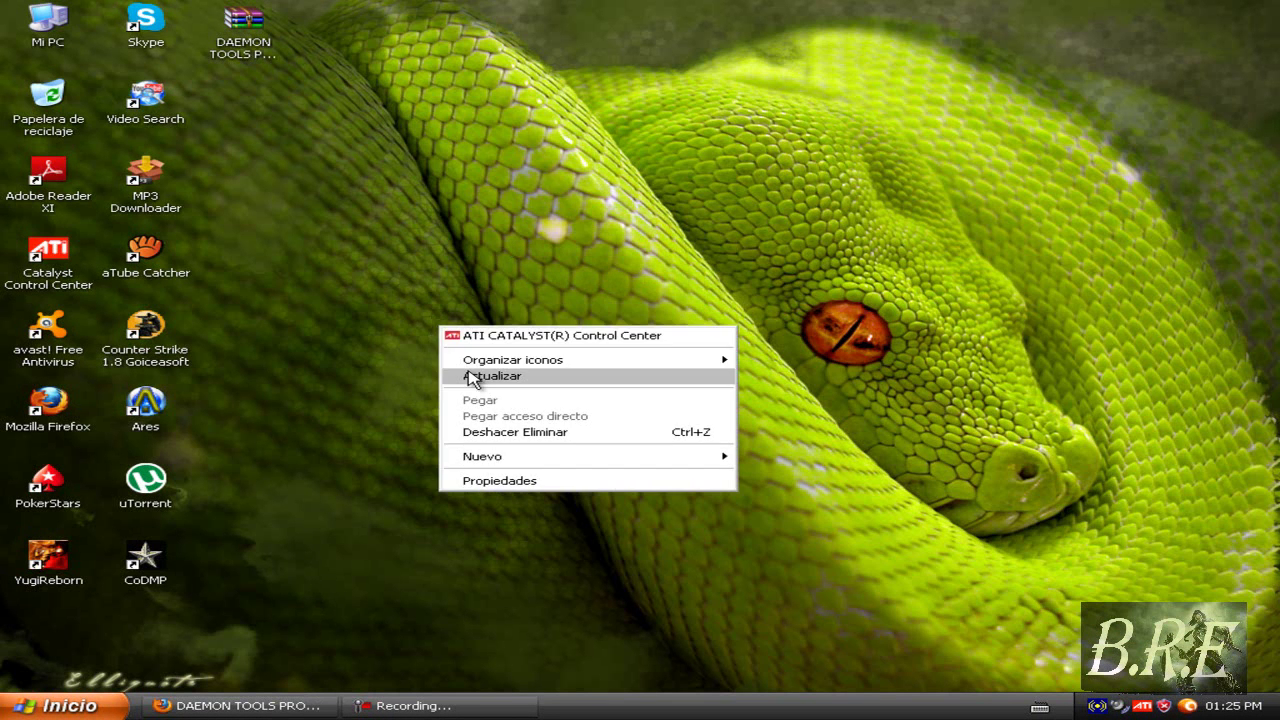
left_click(474, 371)
- Extract the DAEMON TOOLS PRO 5.2.0 archive directly onto the desktop and place the extracted items beside it
left_click(262, 30)
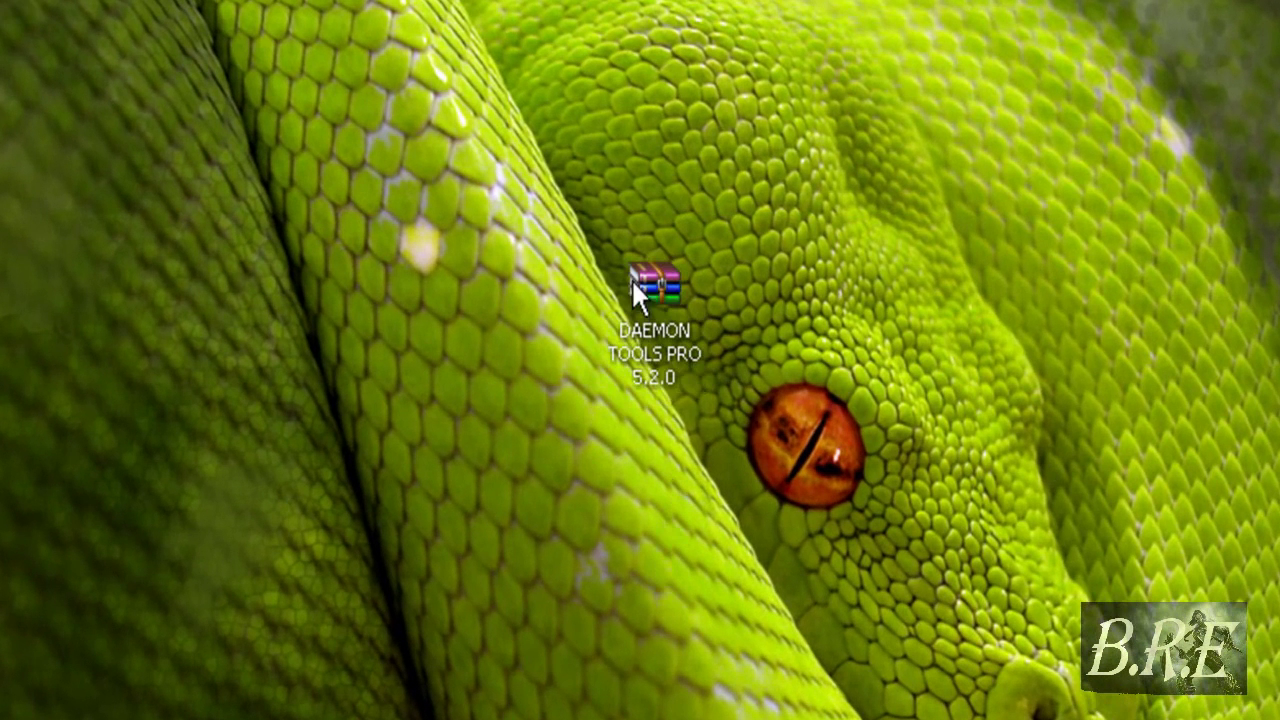
right_click(644, 296)
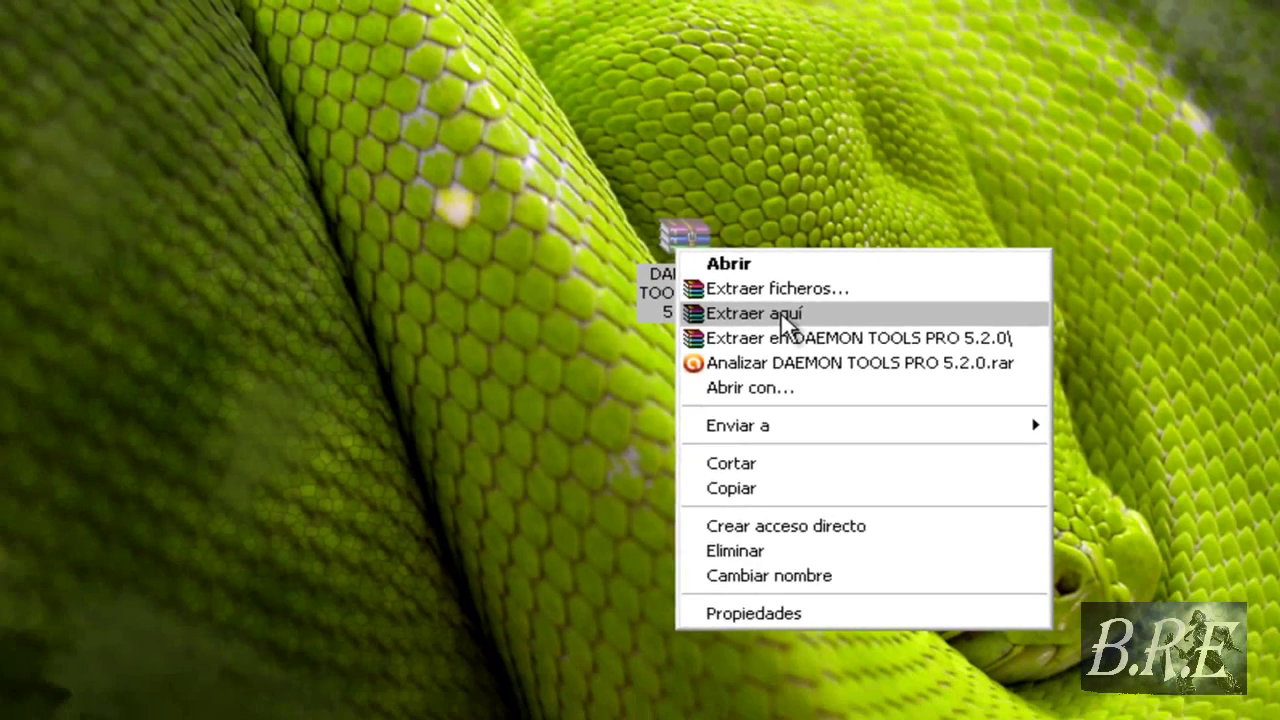
left_click(510, 466)
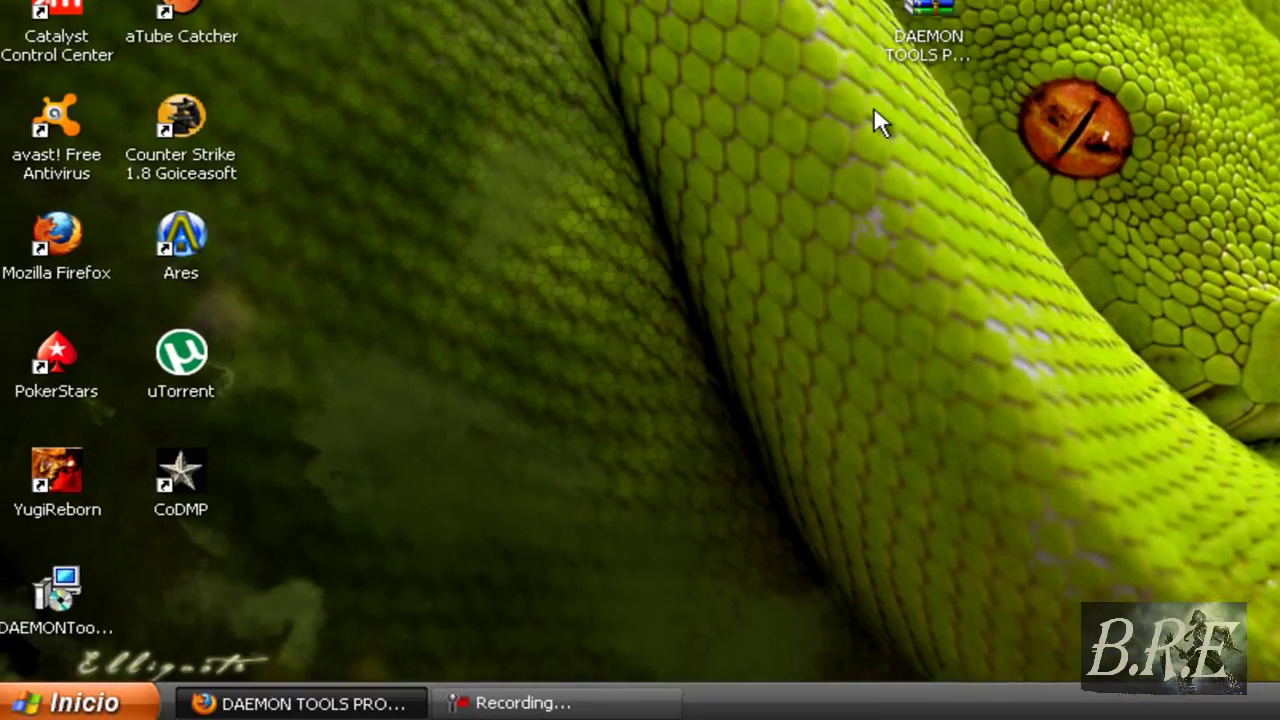
left_click_drag(352, 630, 3, 612)
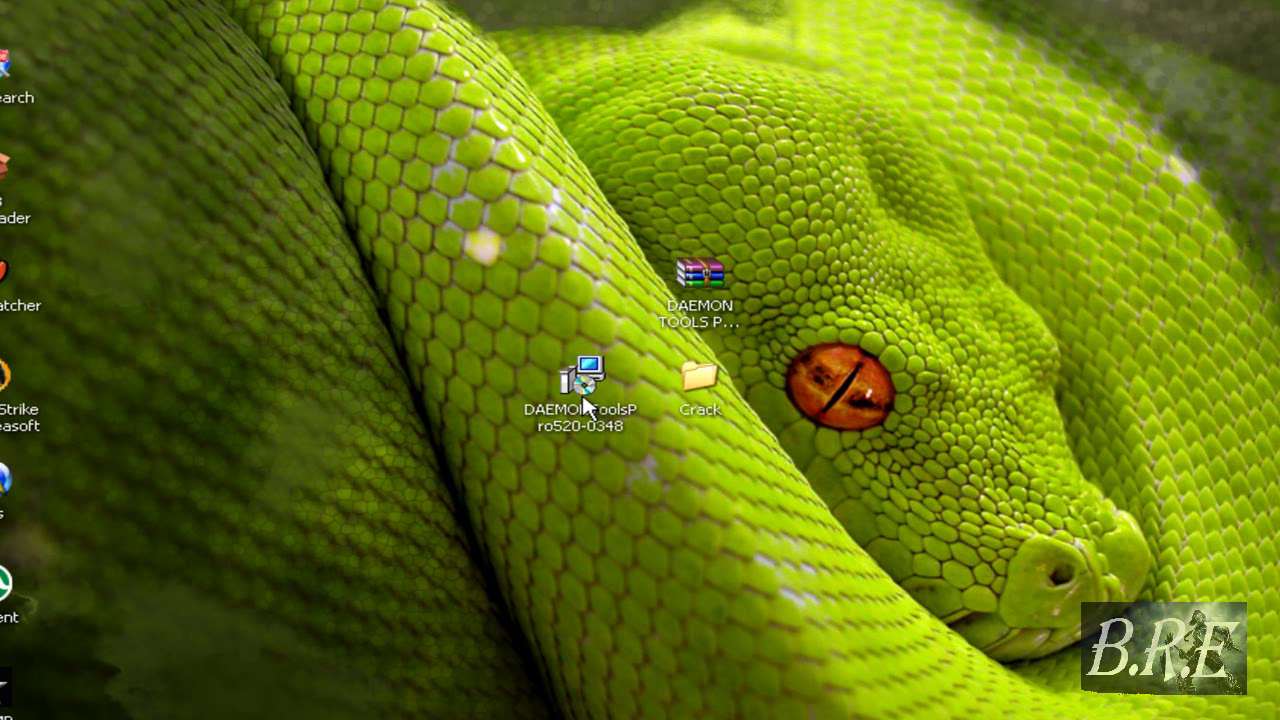
- Launch the DAEMONToolsPro520-0348 installer, keep Spanish (Español) as the language and accept the licence agreement
double_click(587, 404)
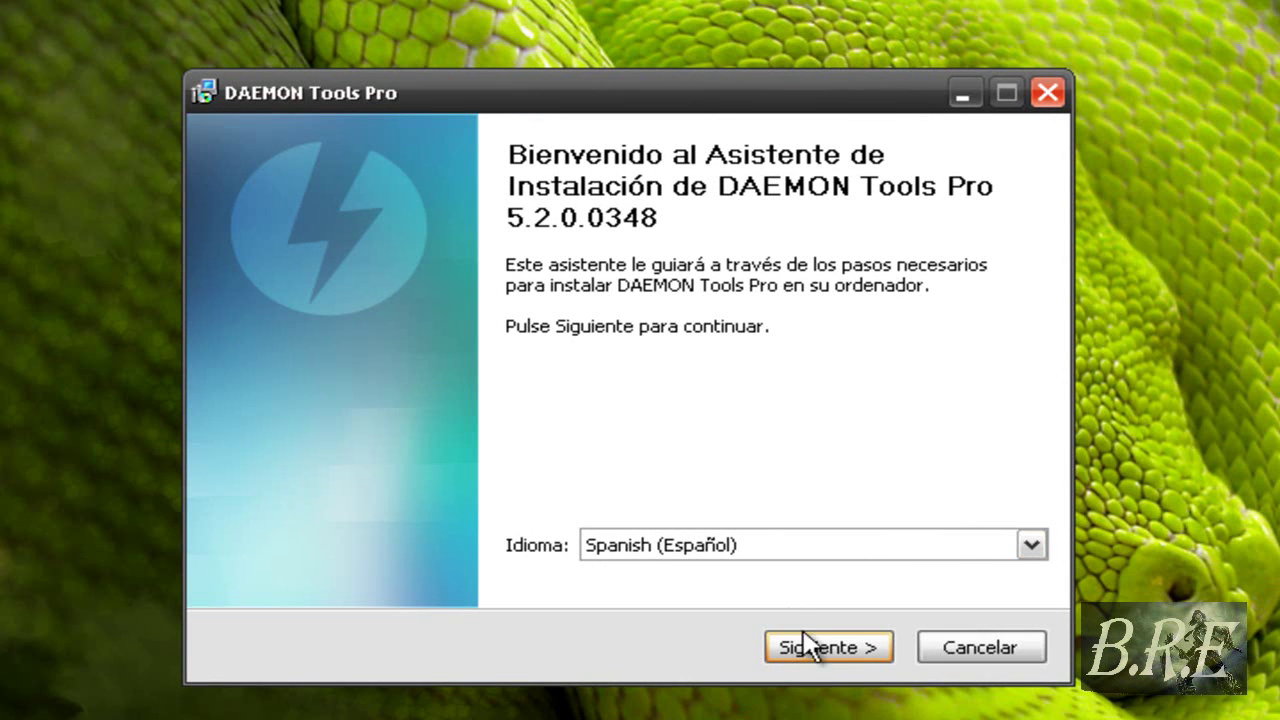
left_click(838, 646)
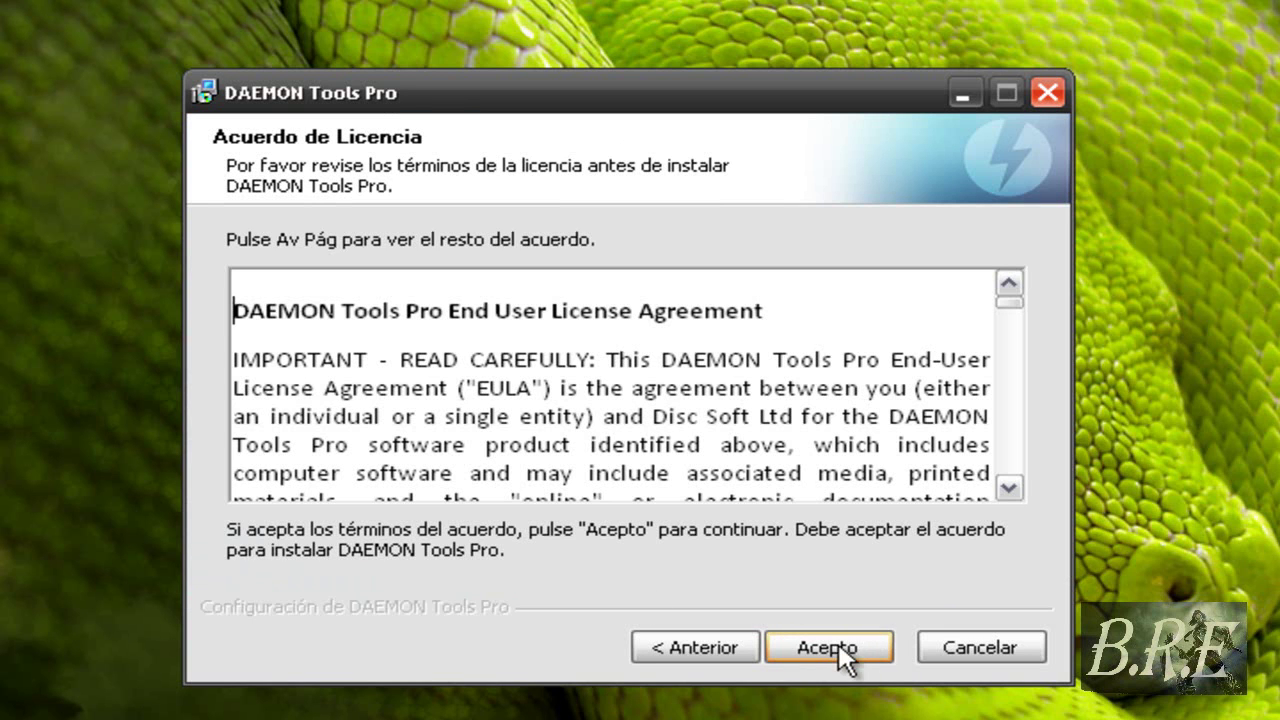
left_click(846, 652)
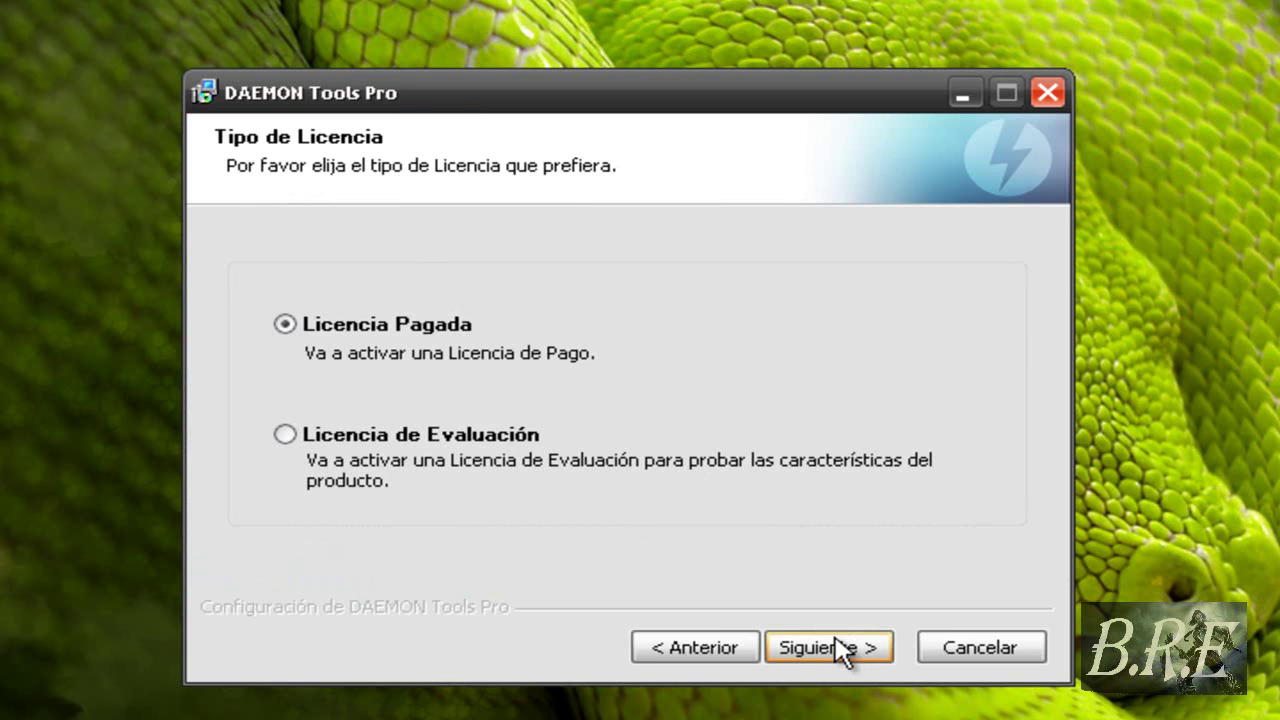
- Choose the evaluation licence (Licencia de Evaluación) with the Advanced Edition in the setup wizard
left_click(286, 434)
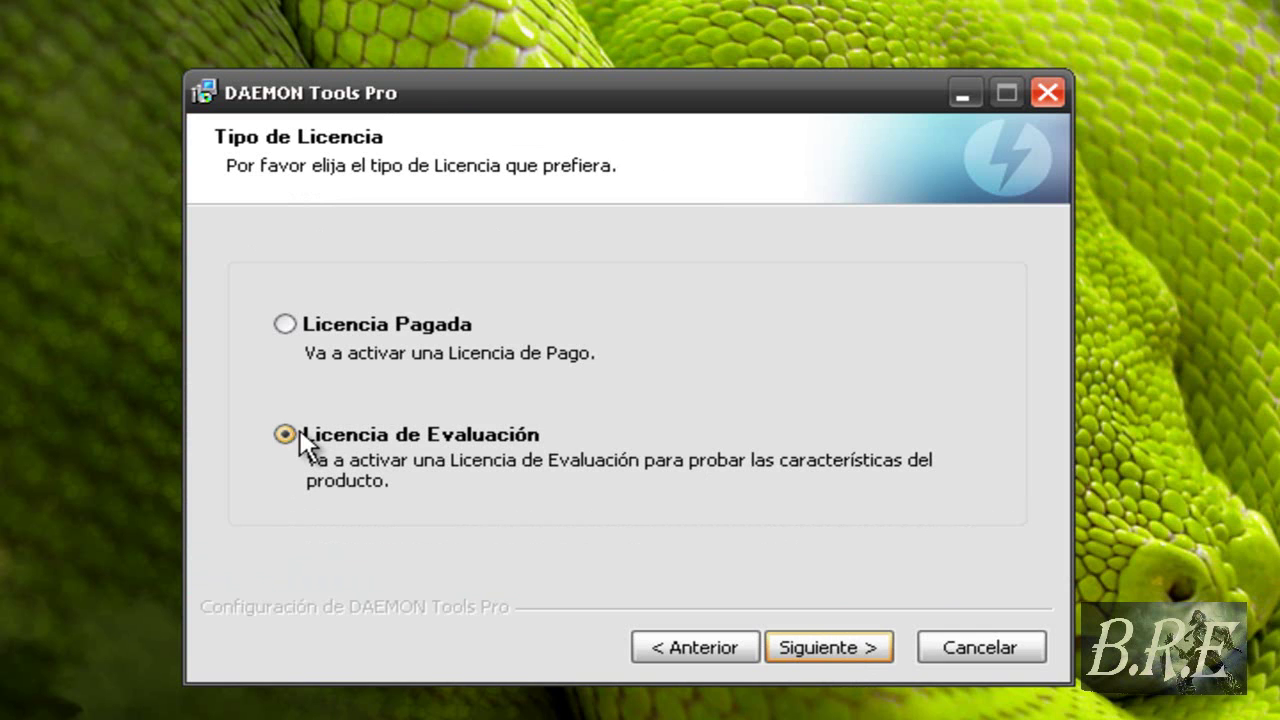
left_click(838, 655)
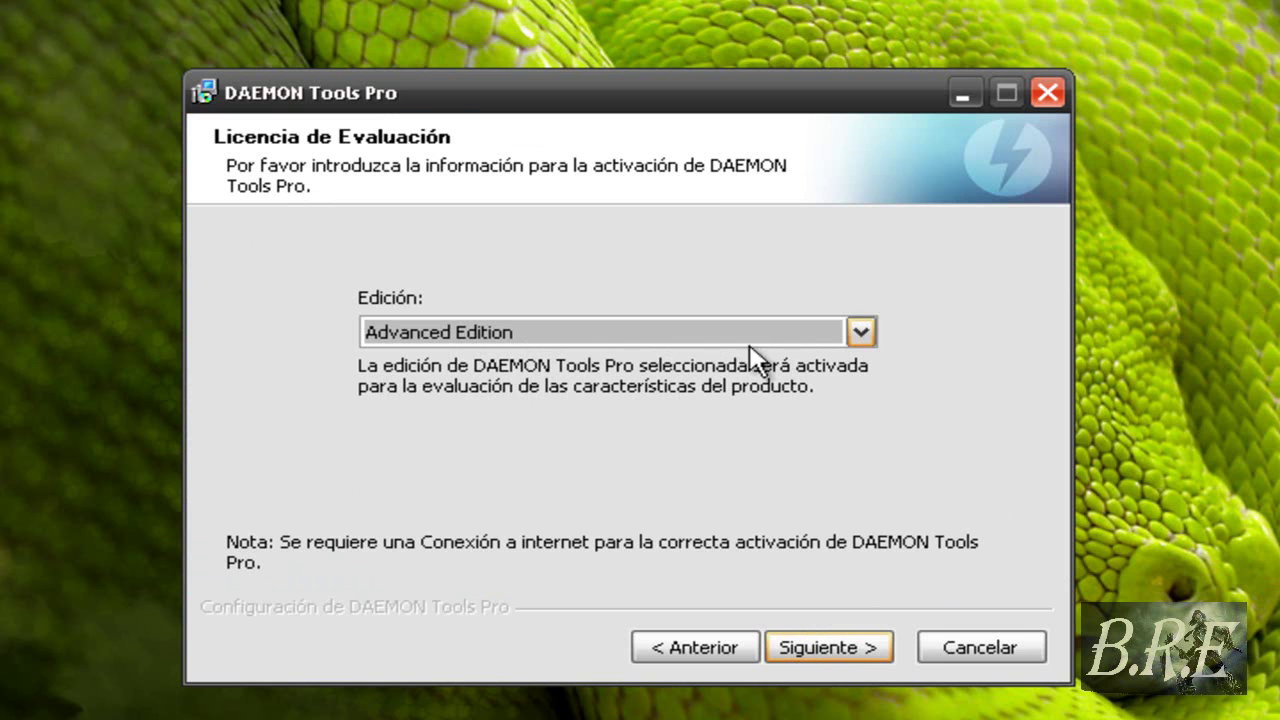
left_click(848, 655)
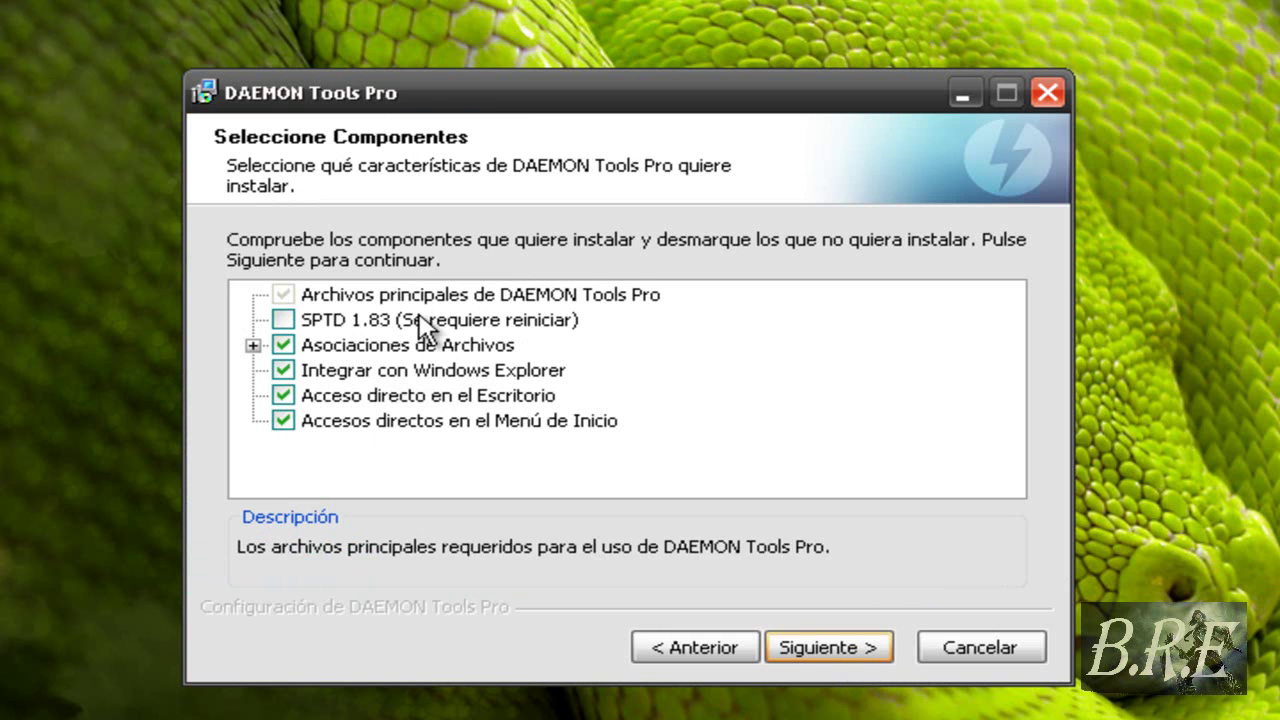
- Keep the default components, deny MountSpace the use of mount statistics, and install to C:\Archivos de programa\DAEMON Tools Pro
left_click(843, 648)
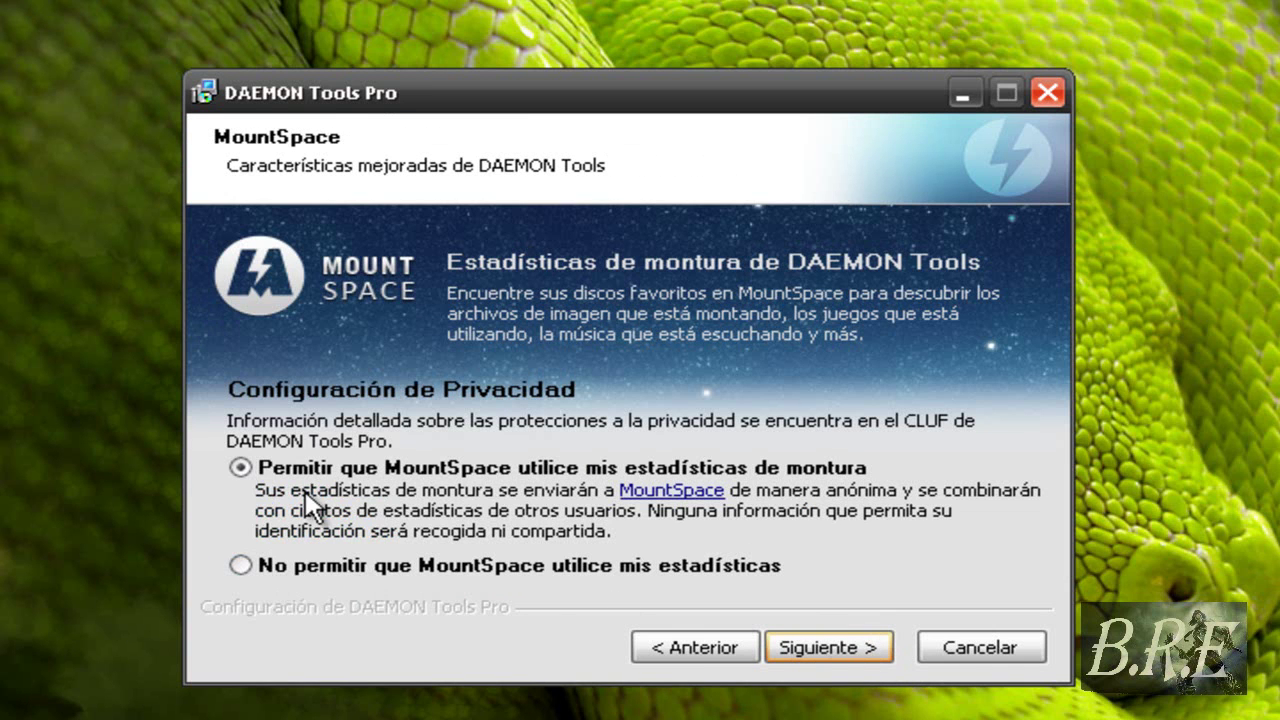
left_click(241, 566)
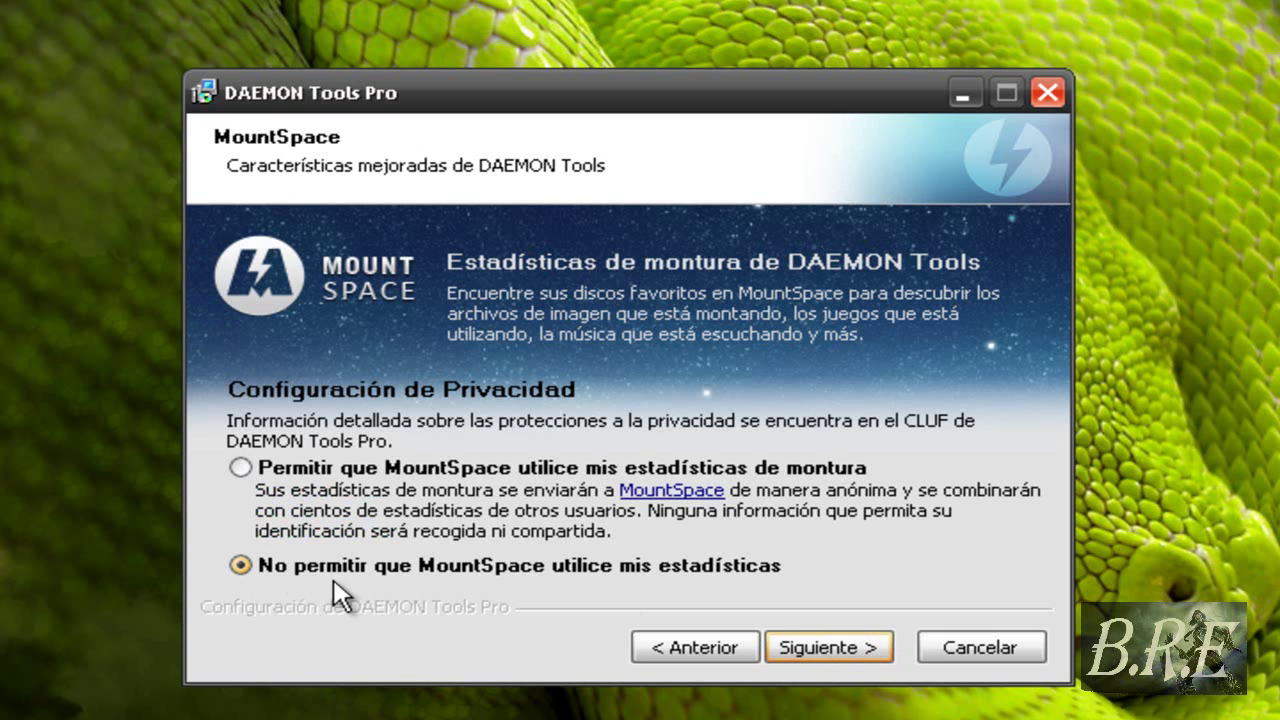
left_click(826, 646)
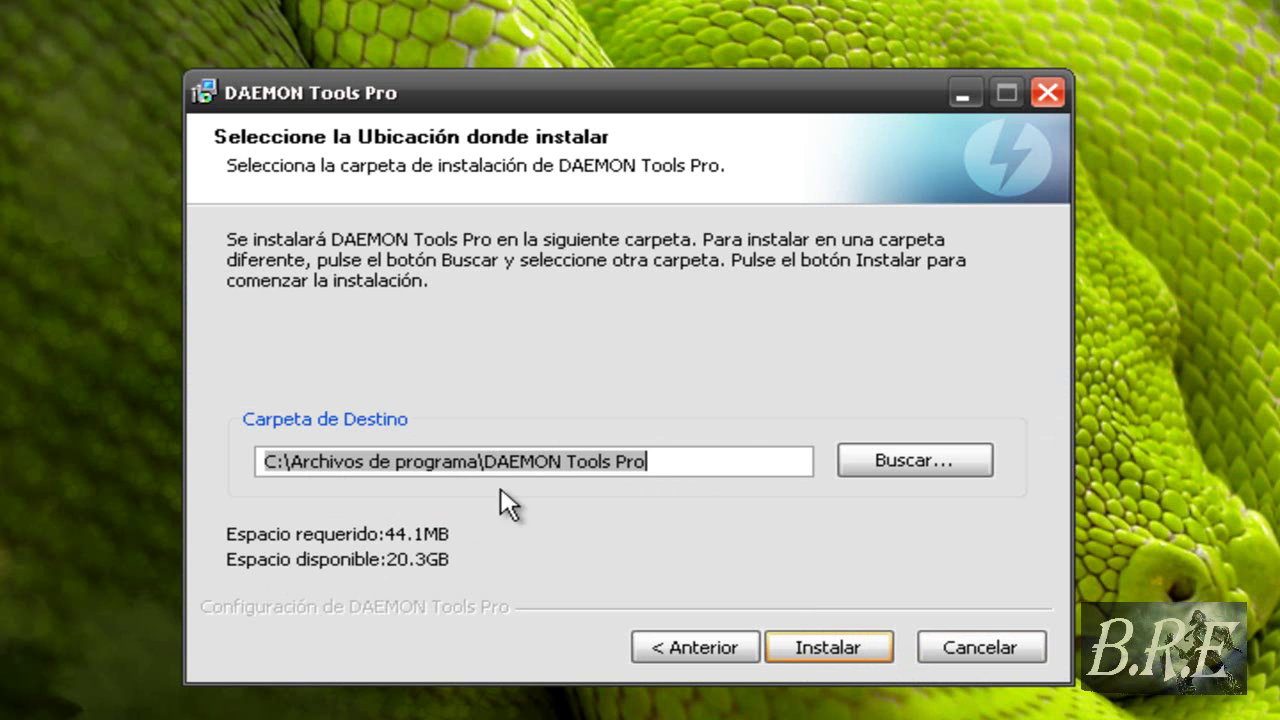
left_click(826, 648)
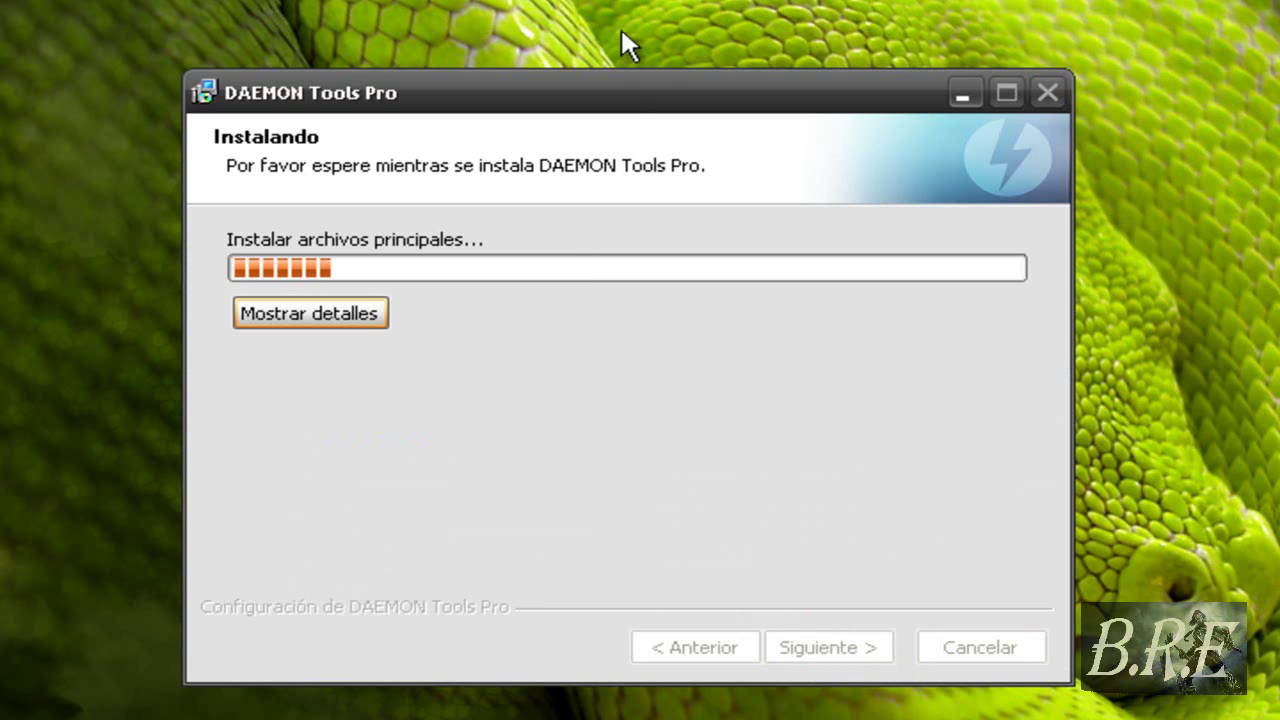
mouse_move(629, 94)
left_mouse_down()
mouse_move(645, 10)
mouse_move(614, 129)
mouse_move(625, 80)
left_mouse_up()
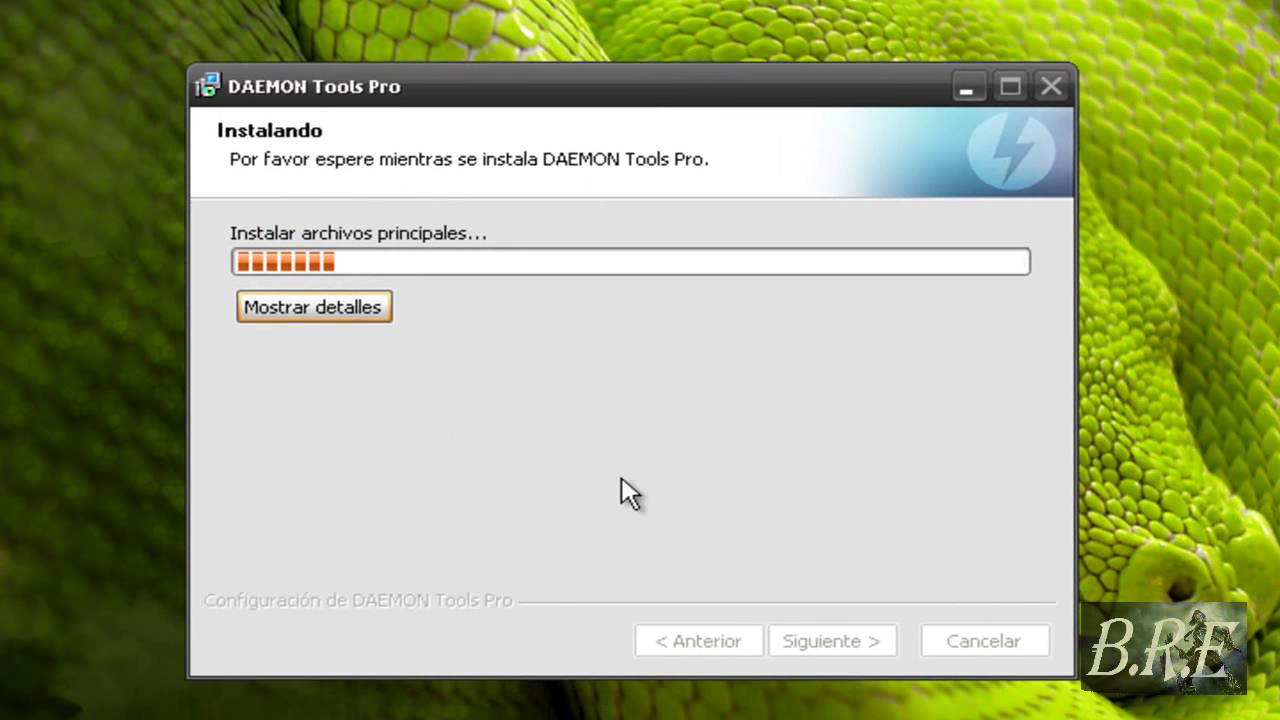
right_click(552, 700)
left_click(698, 558)
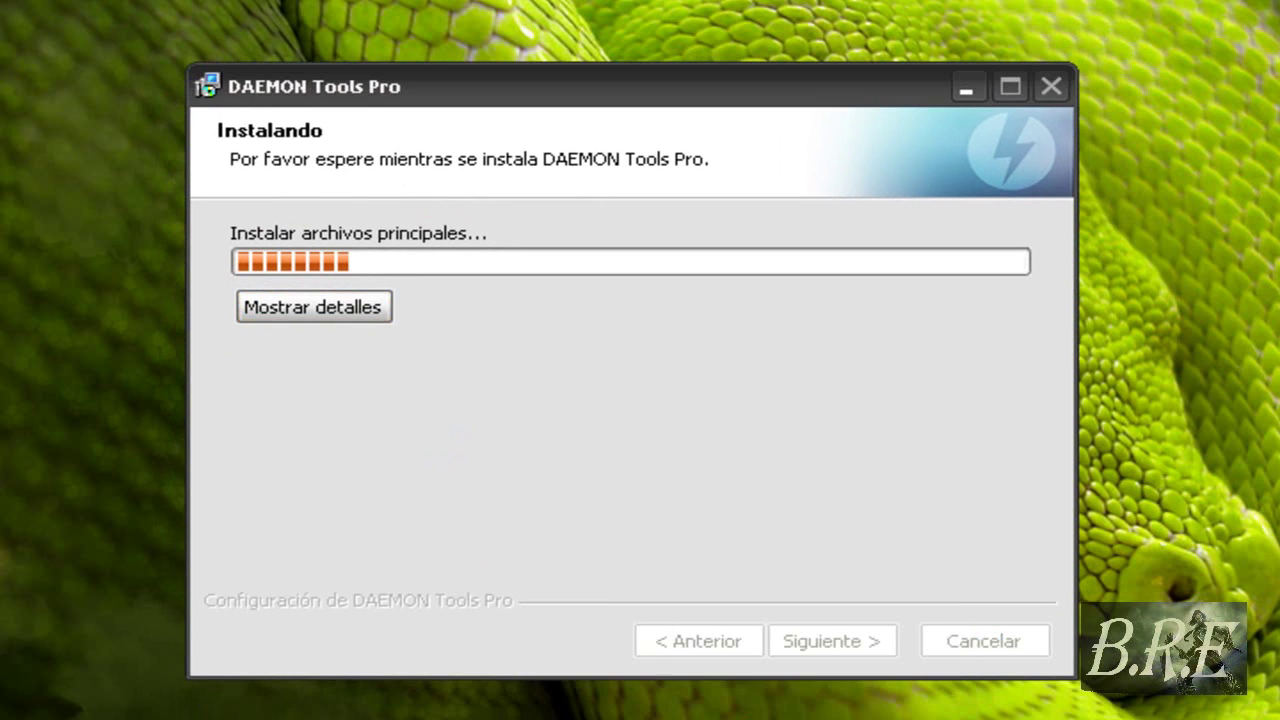
right_click(548, 712)
left_click(729, 555)
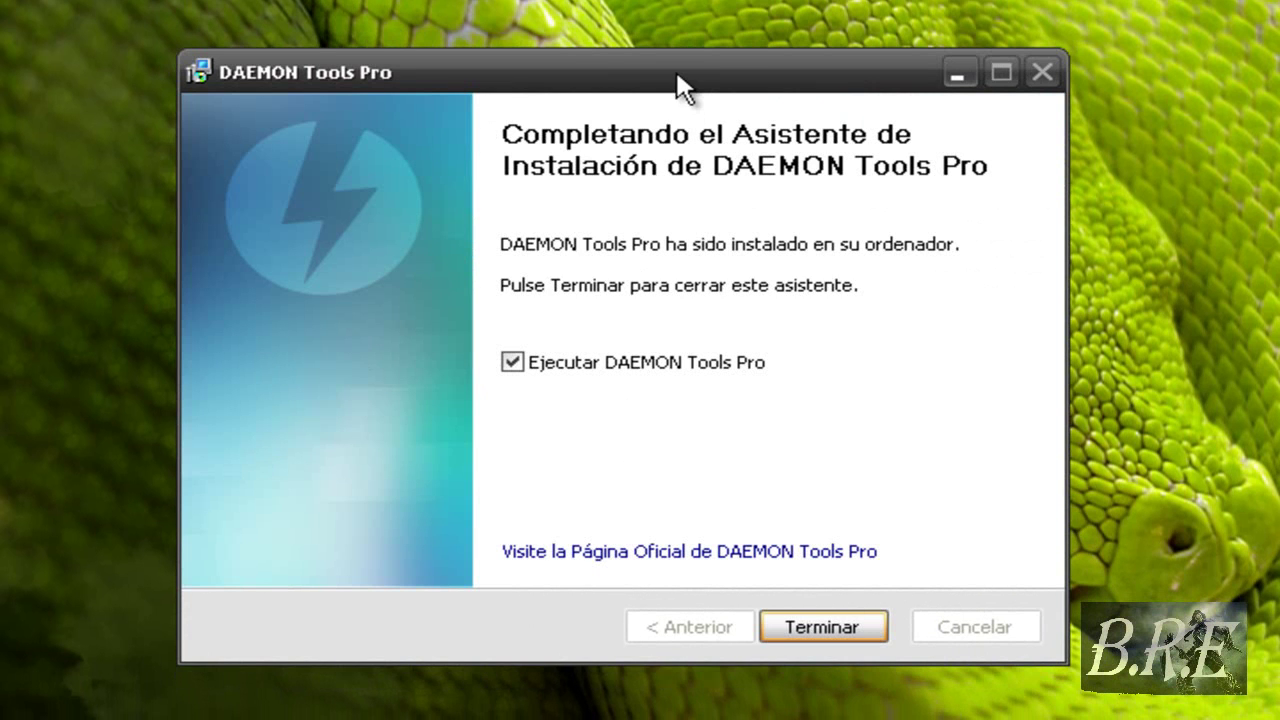
- Turn off running DAEMON Tools Pro after setup and finish the installation wizard
left_click_drag(680, 88, 690, 60)
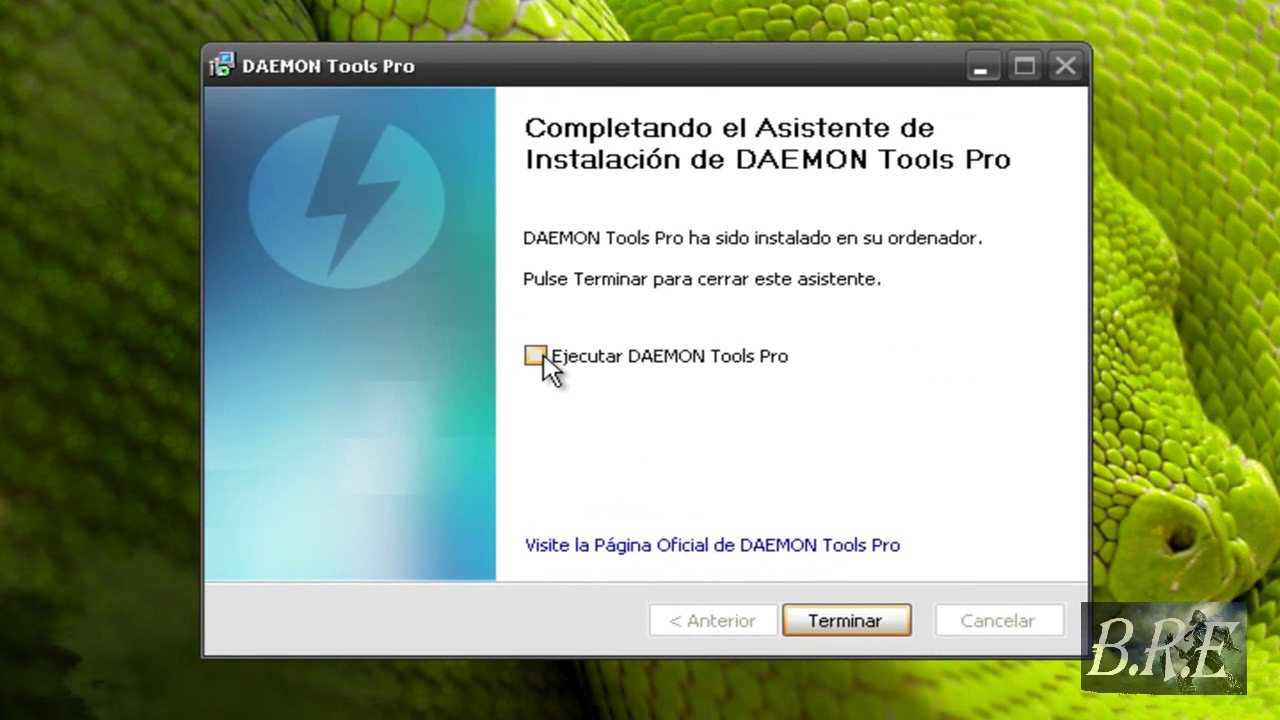
left_click(843, 622)
right_click(497, 525)
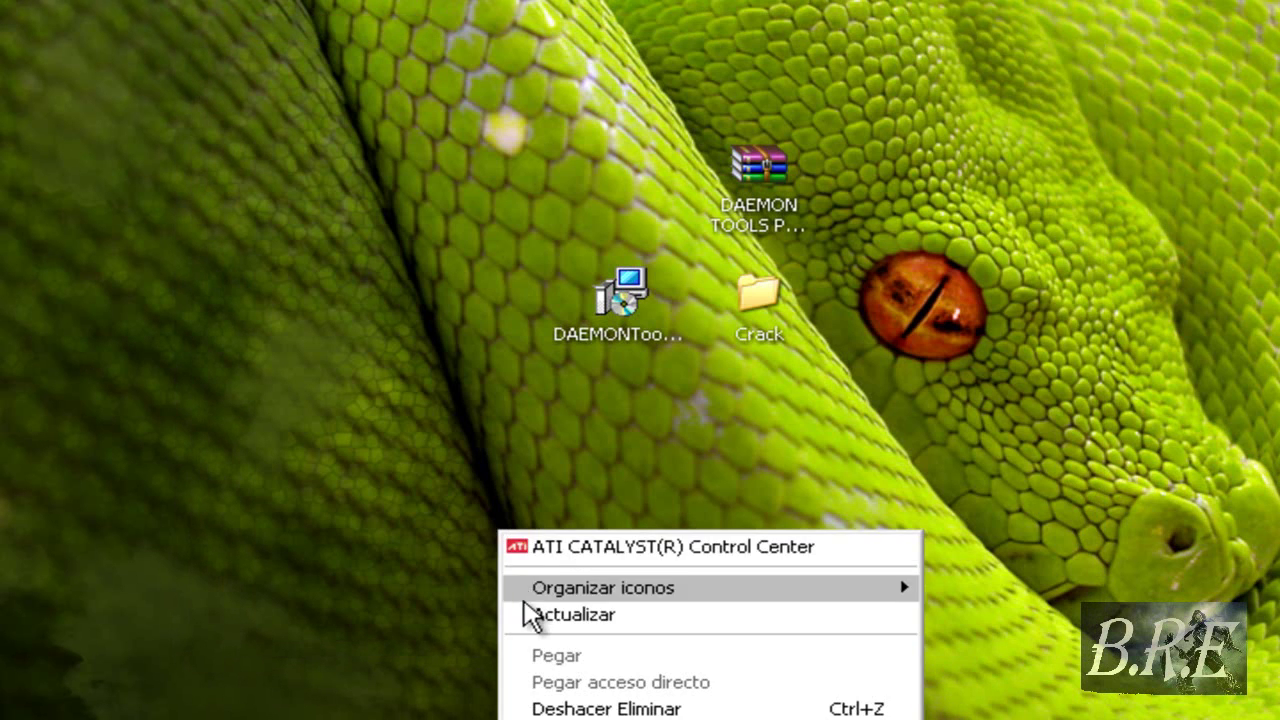
left_click(524, 608)
right_click(524, 604)
left_click(586, 691)
right_click(419, 471)
left_click(548, 552)
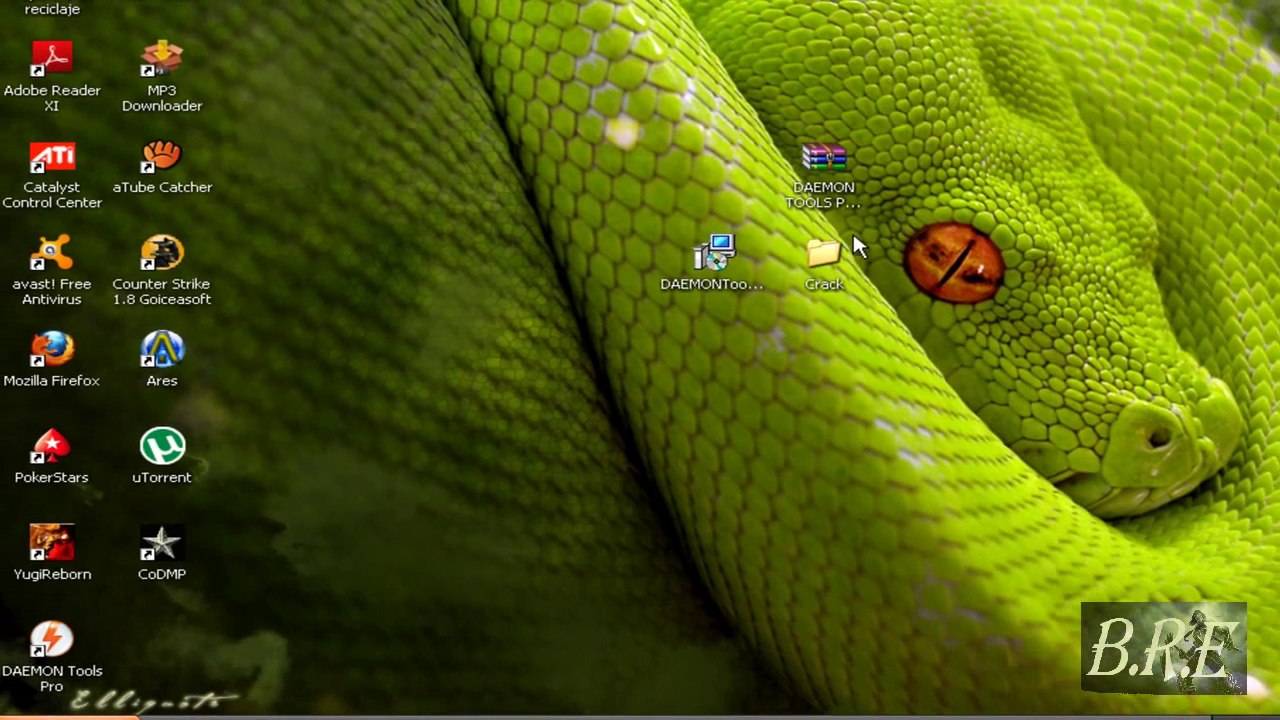
- Open the Crack folder on the desktop, widen its window, and copy the dtpro and MSIMG32.dll files
double_click(823, 253)
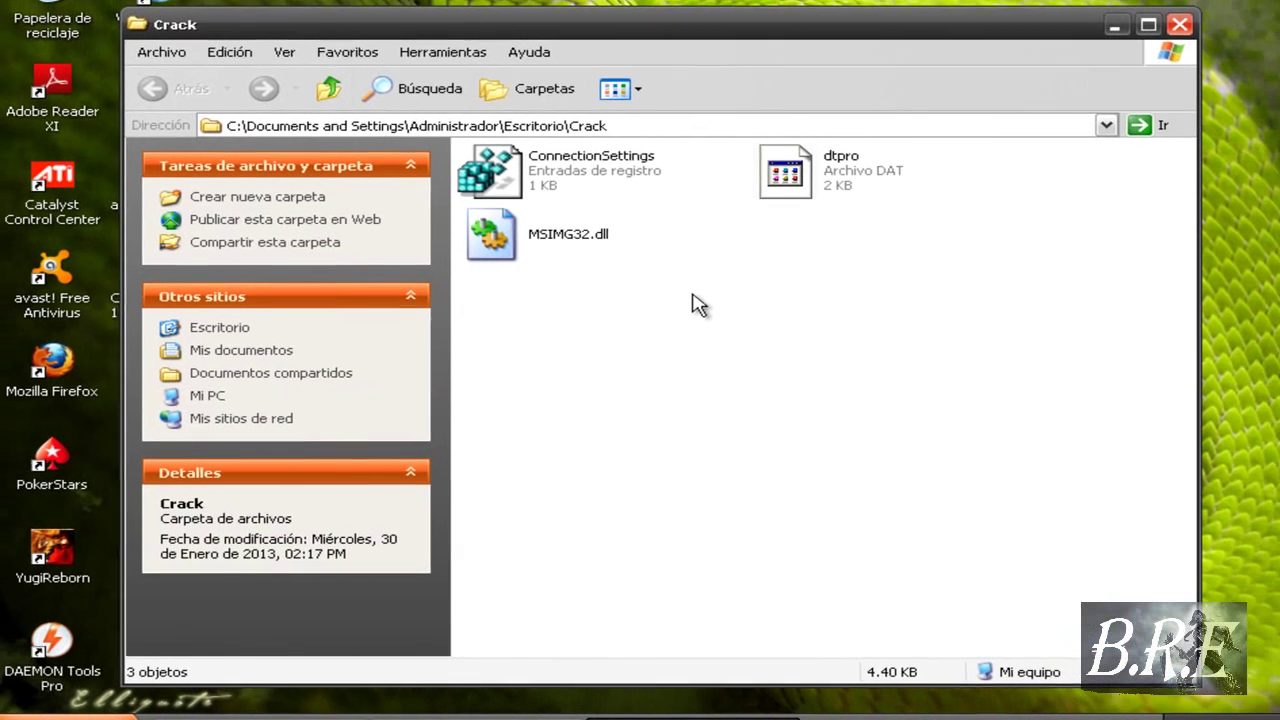
right_click(720, 281)
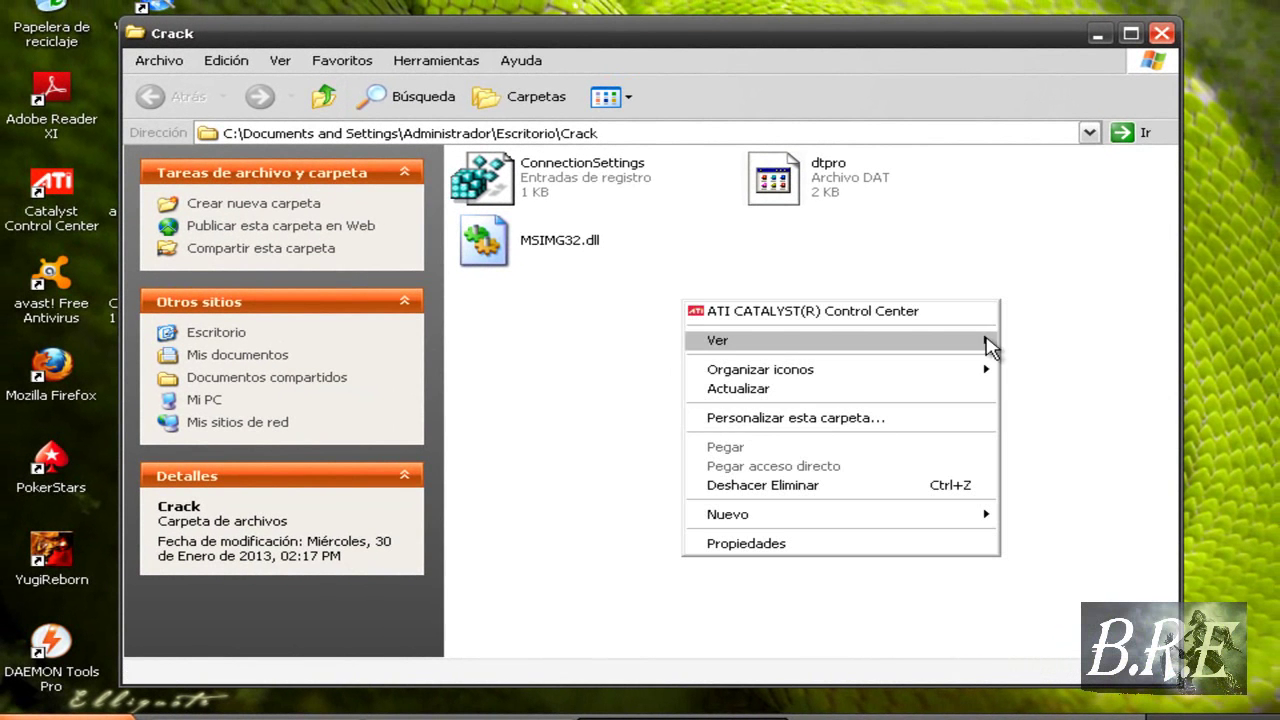
left_click(1035, 258)
left_click_drag(1177, 300, 1245, 300)
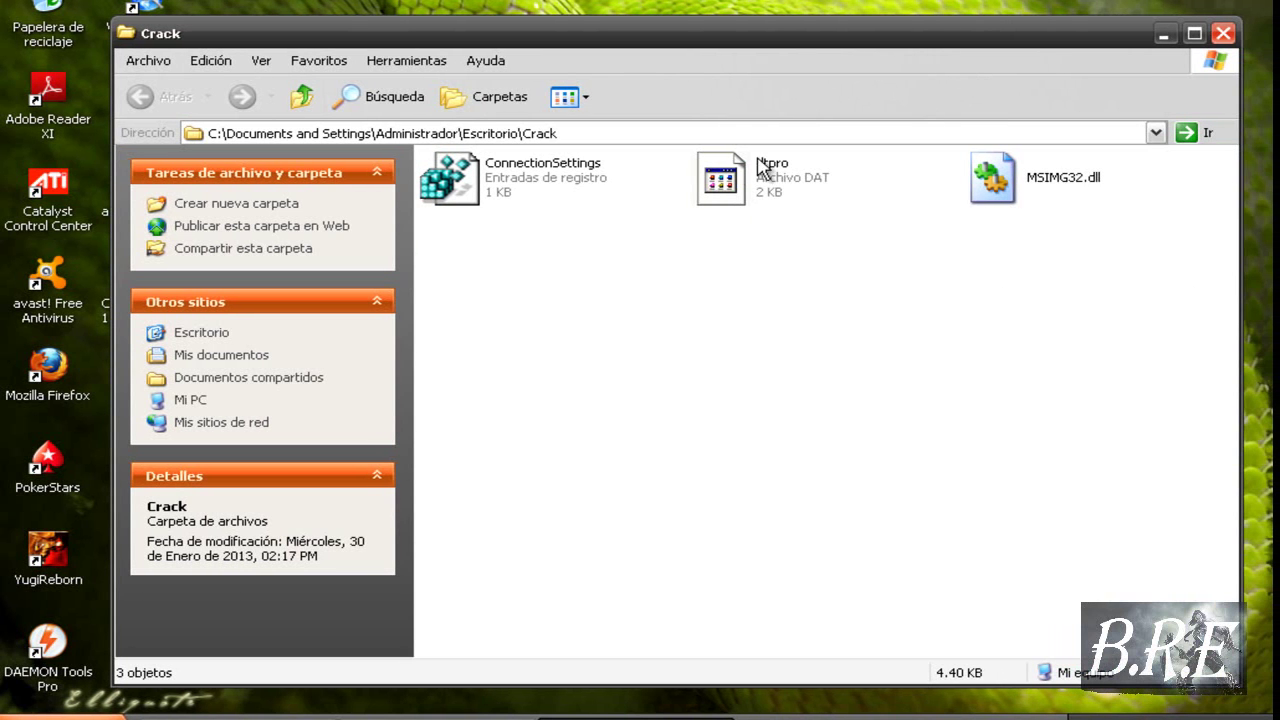
left_click_drag(730, 268, 1010, 196)
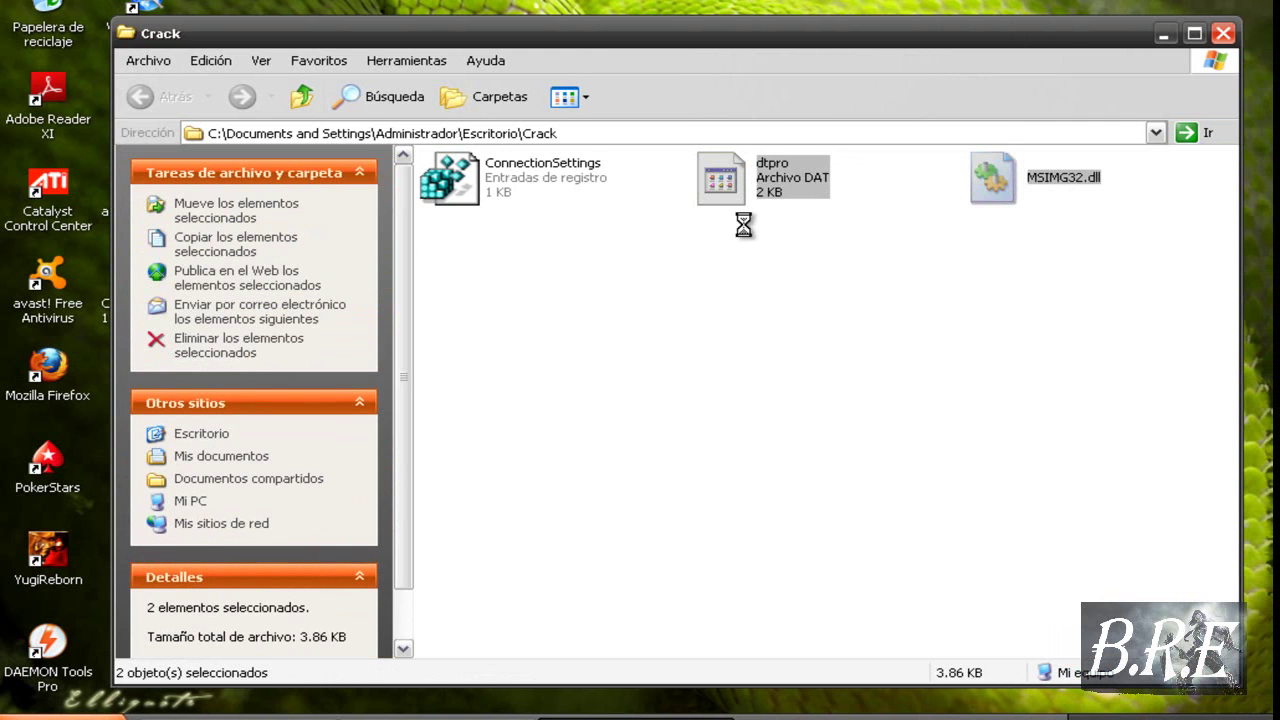
right_click(800, 182)
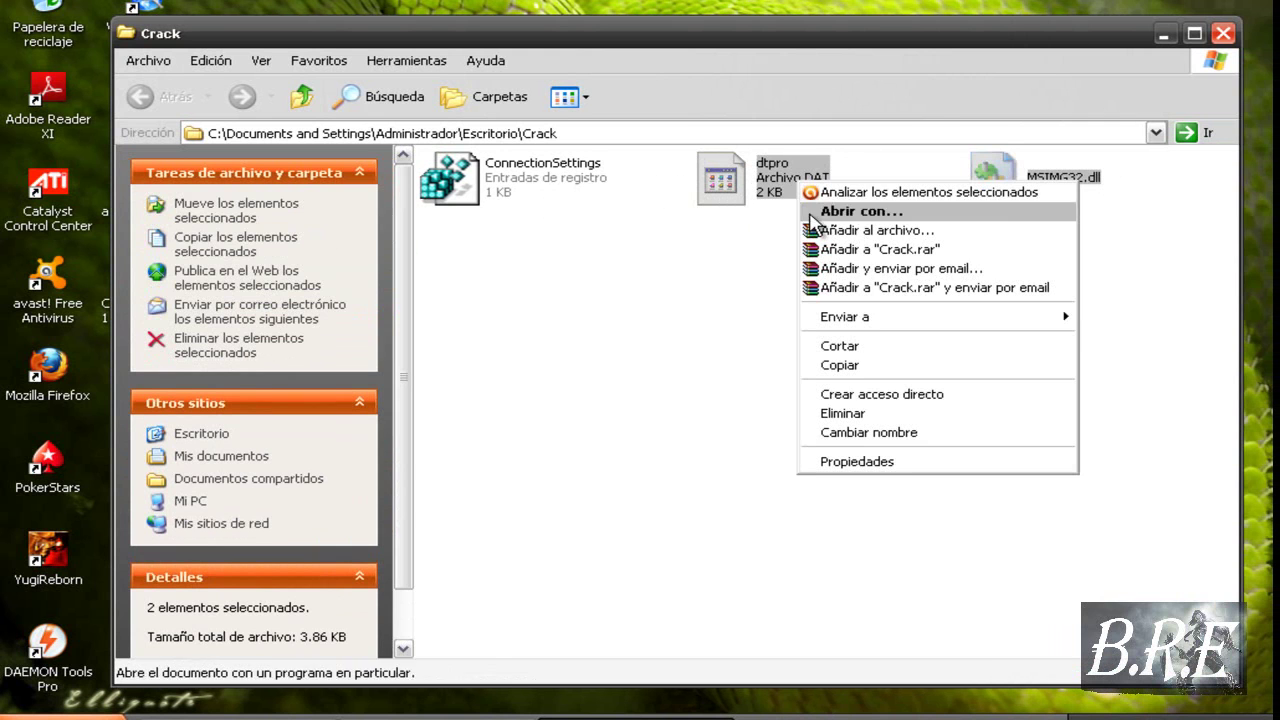
left_click(874, 370)
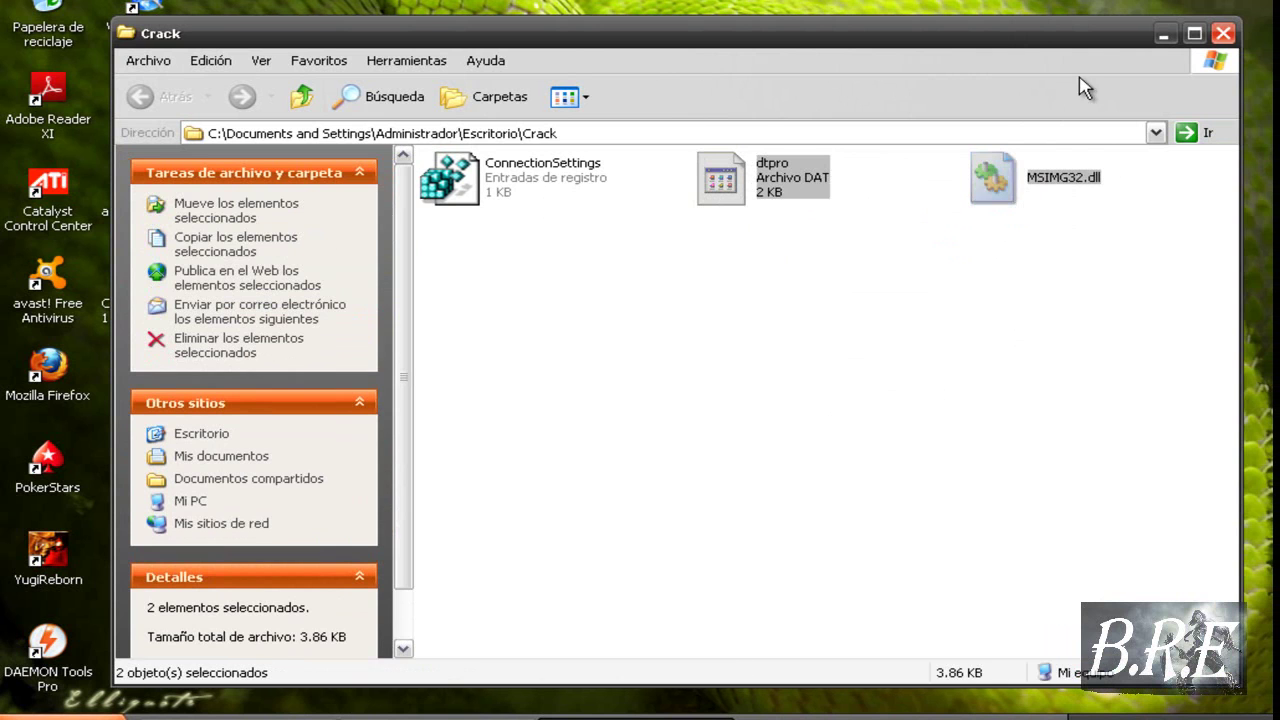
- Minimize the Crack folder and open the installation folder through the DAEMON Tools Pro shortcut's properties, closing the properties dialog
left_click(1163, 33)
double_click(47, 645)
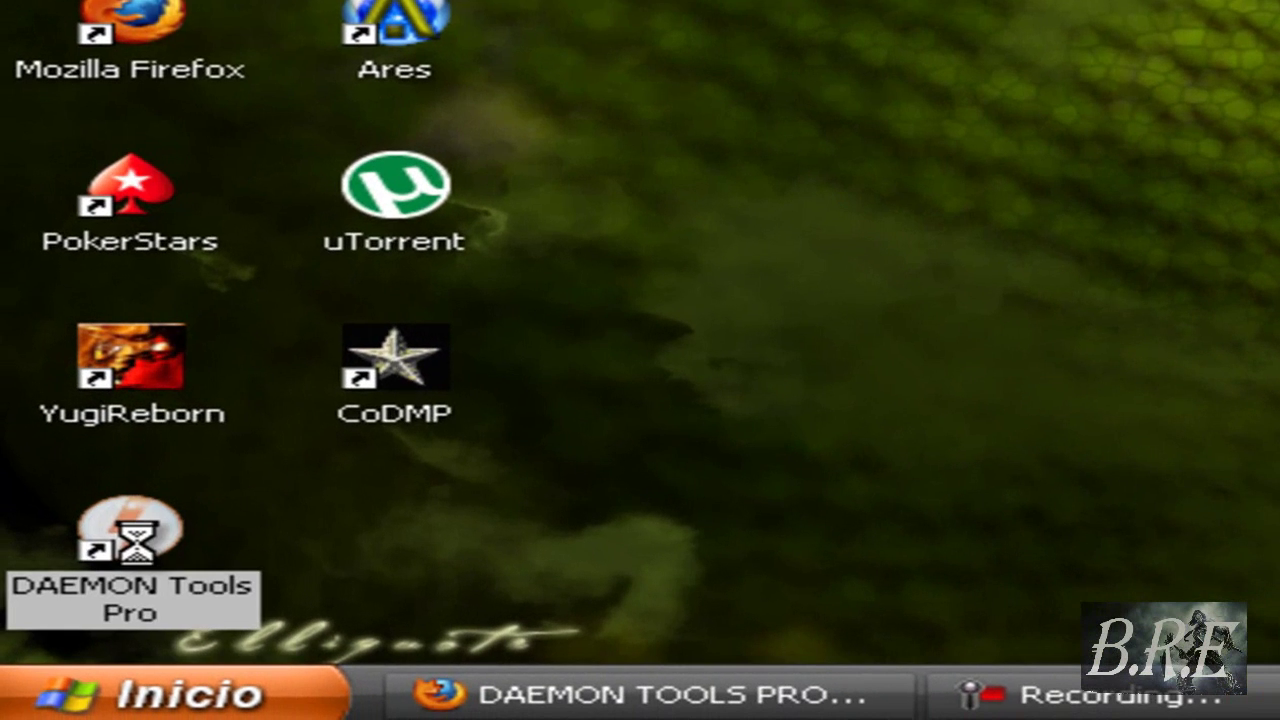
right_click(134, 543)
left_click(352, 520)
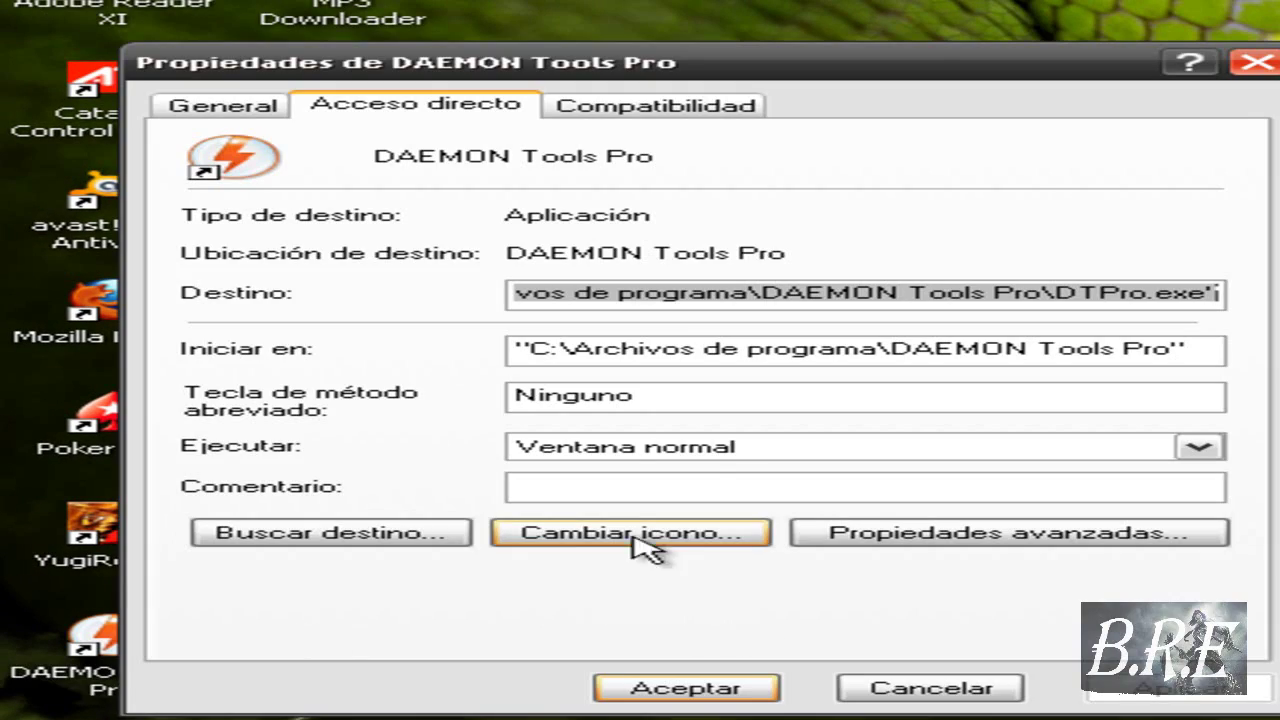
left_click(328, 532)
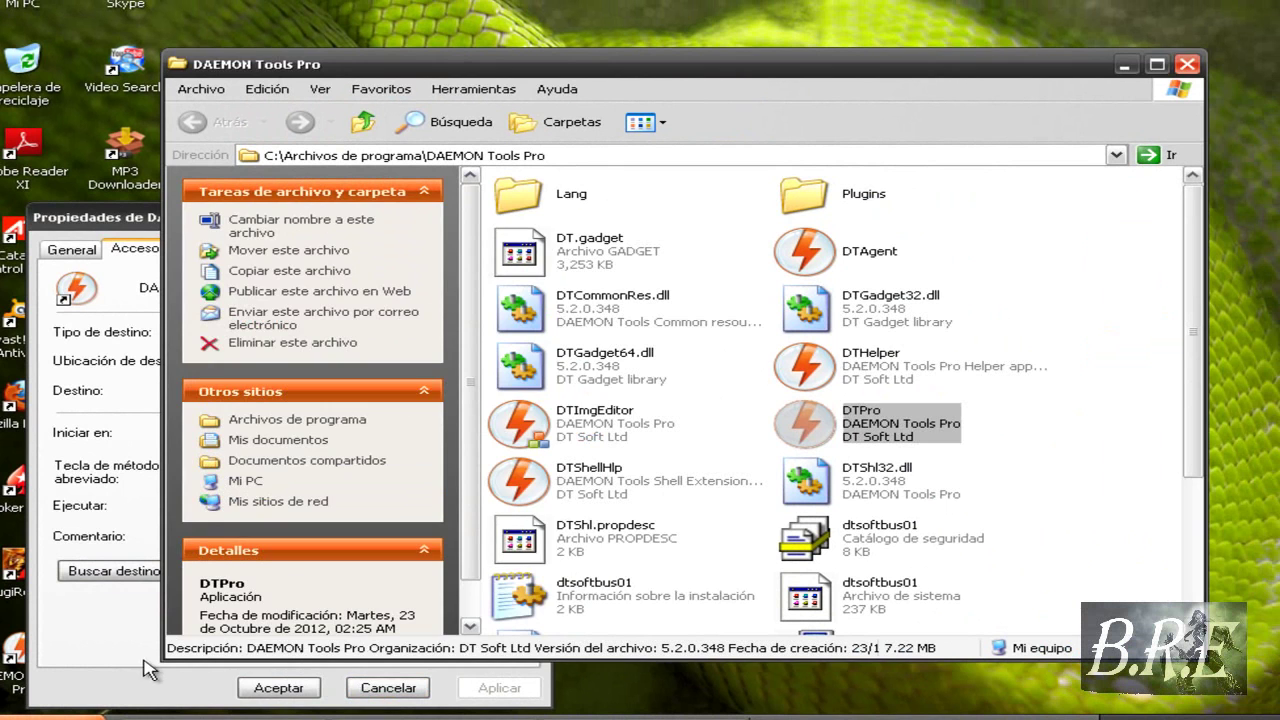
left_click(215, 665)
left_click(372, 686)
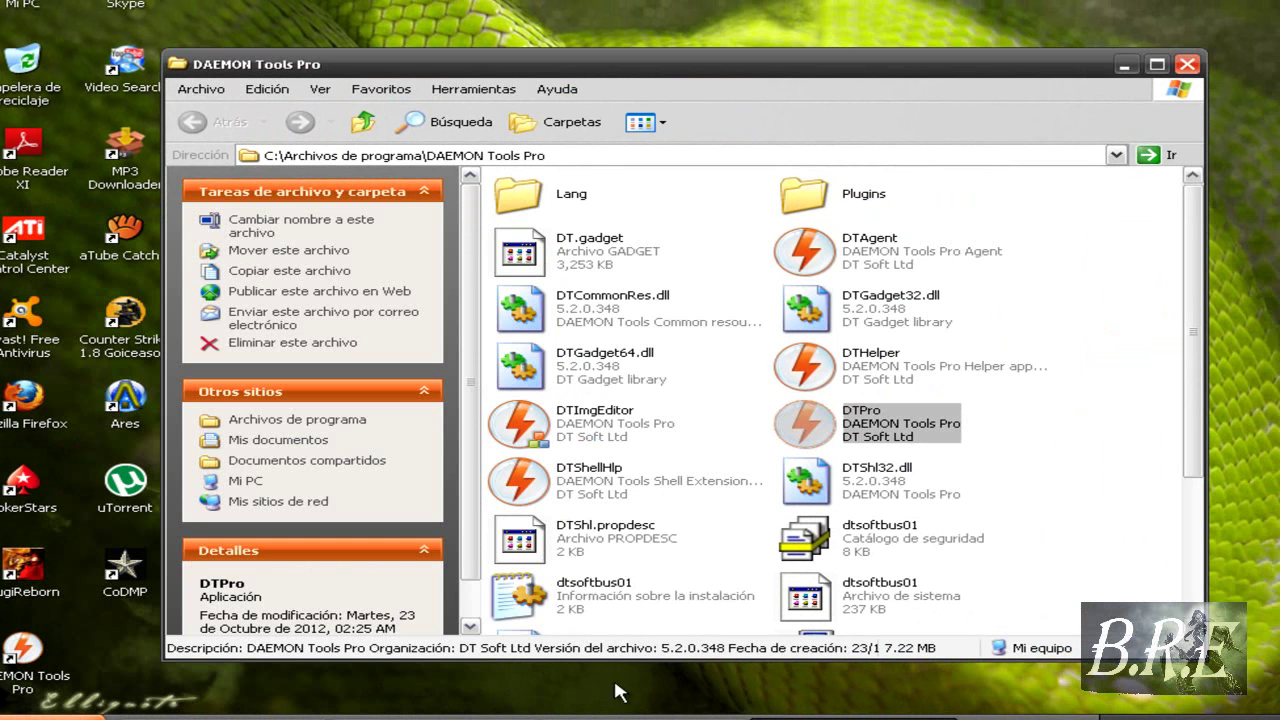
- Paste the copied dtpro and MSIMG32.dll files into the DAEMON Tools Pro installation folder, refresh the view, and close the folder
left_click(1076, 470)
right_click(1074, 466)
left_click(922, 608)
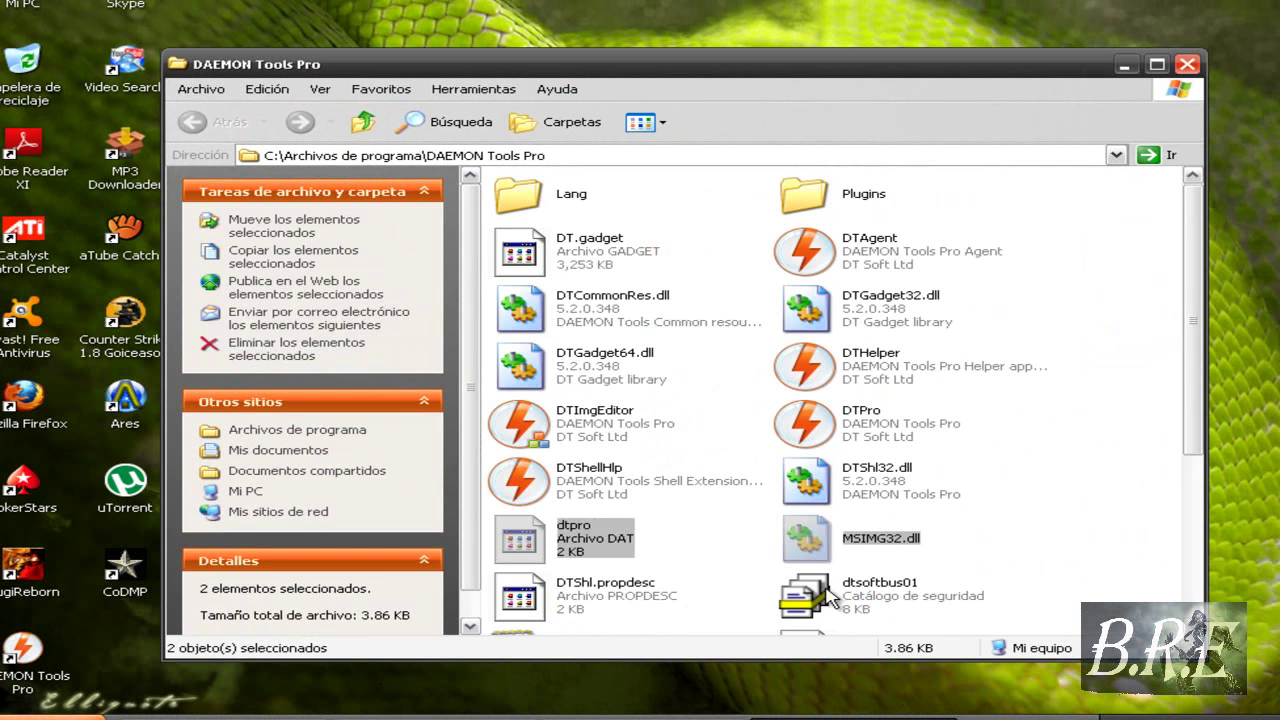
left_click(755, 549)
right_click(716, 505)
left_click(975, 584)
left_click(1187, 64)
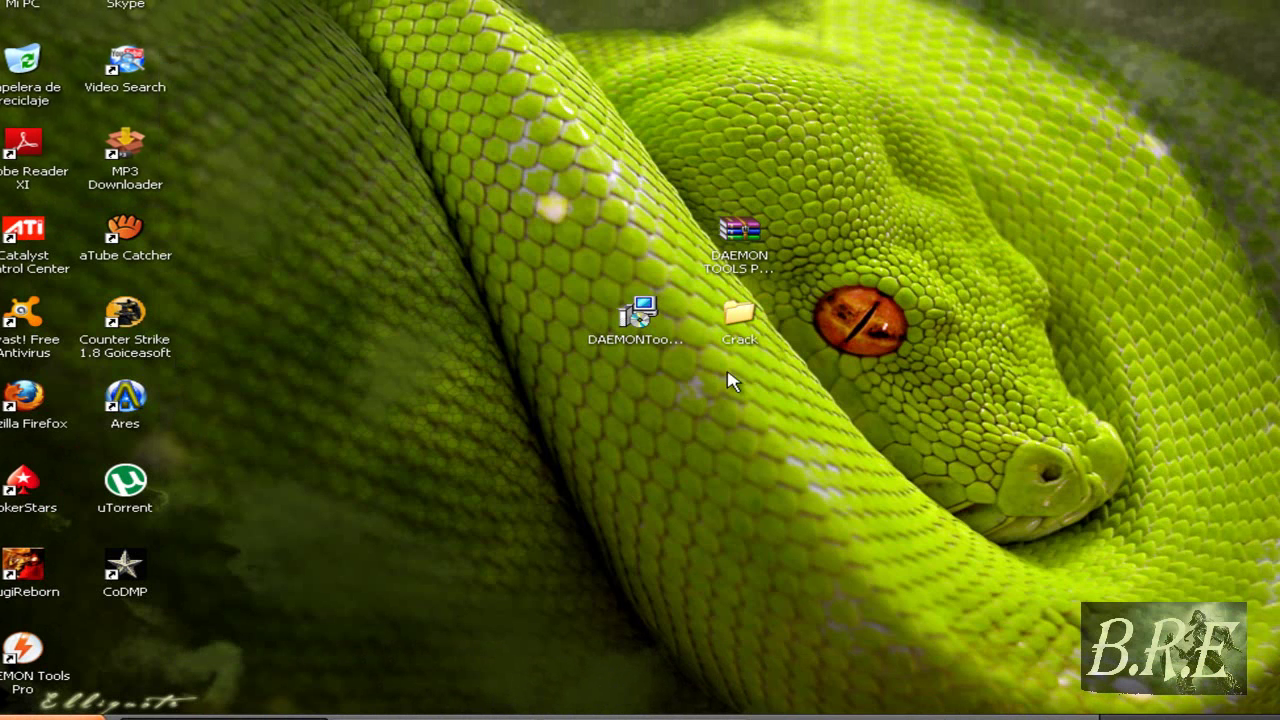
- Restore the Crack folder, add the ConnectionSettings entries to the Windows registry, and close the folder
left_click(644, 718)
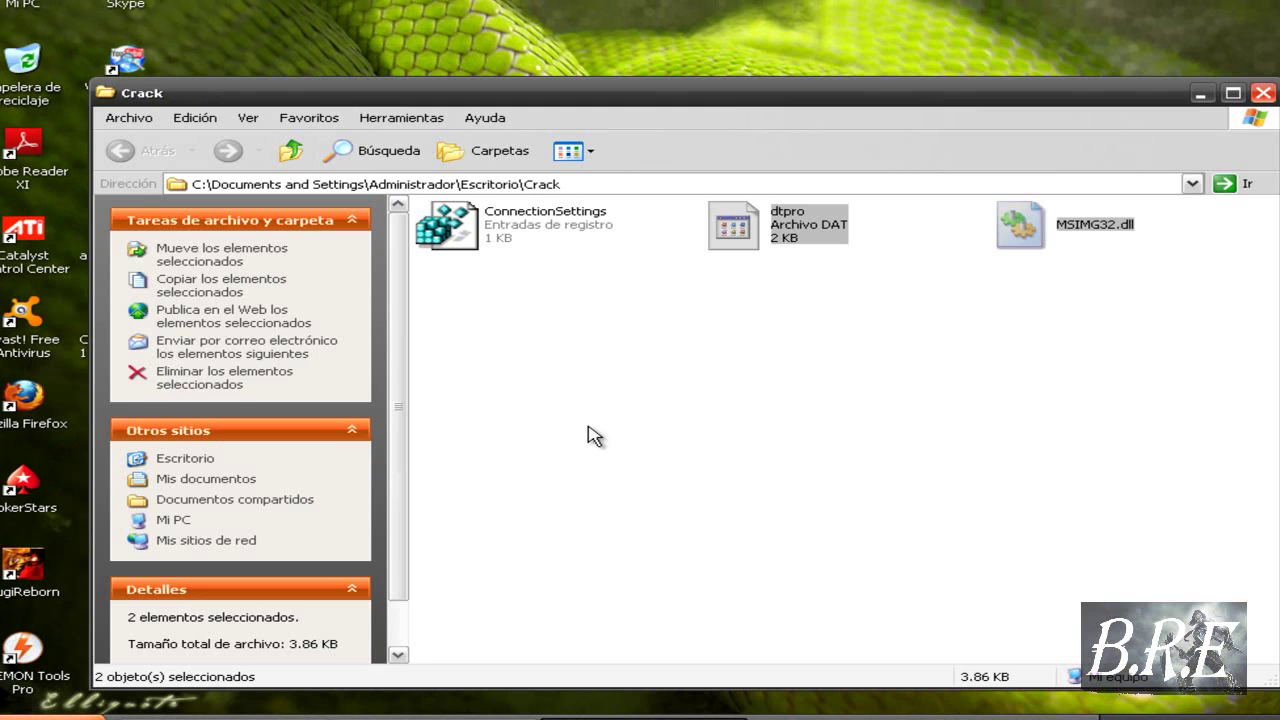
double_click(481, 213)
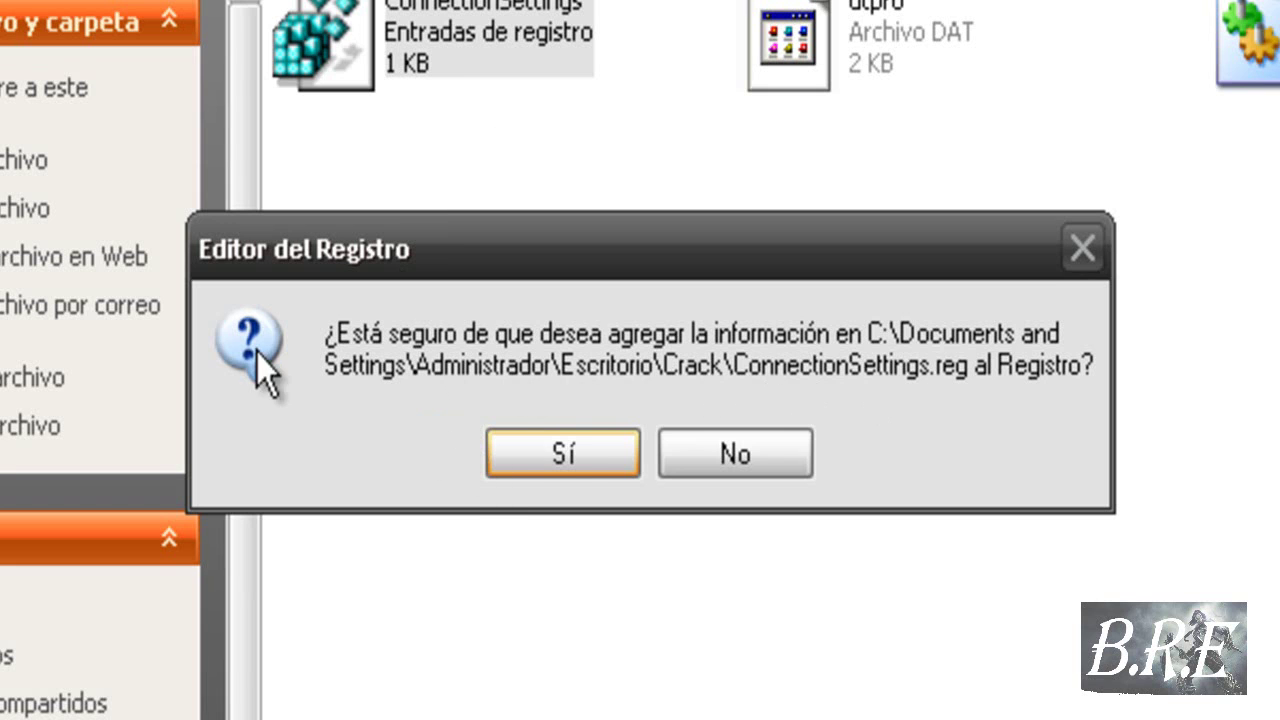
left_click(560, 455)
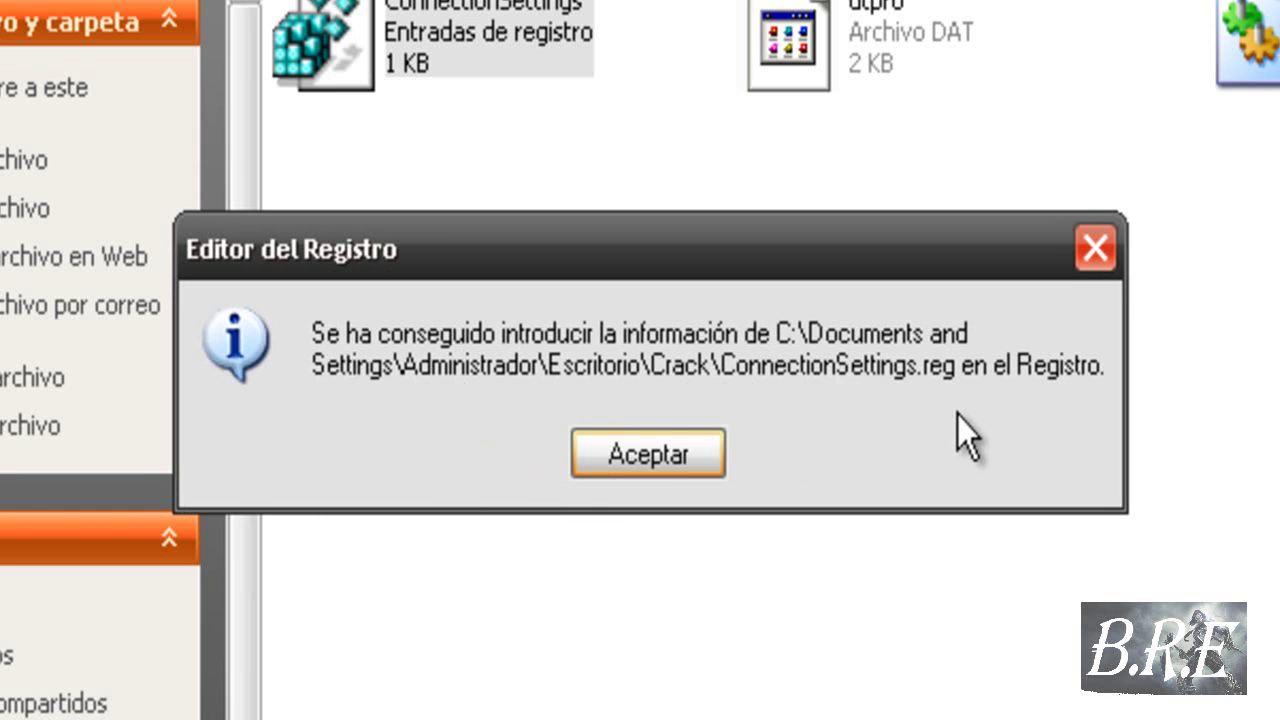
left_click(648, 454)
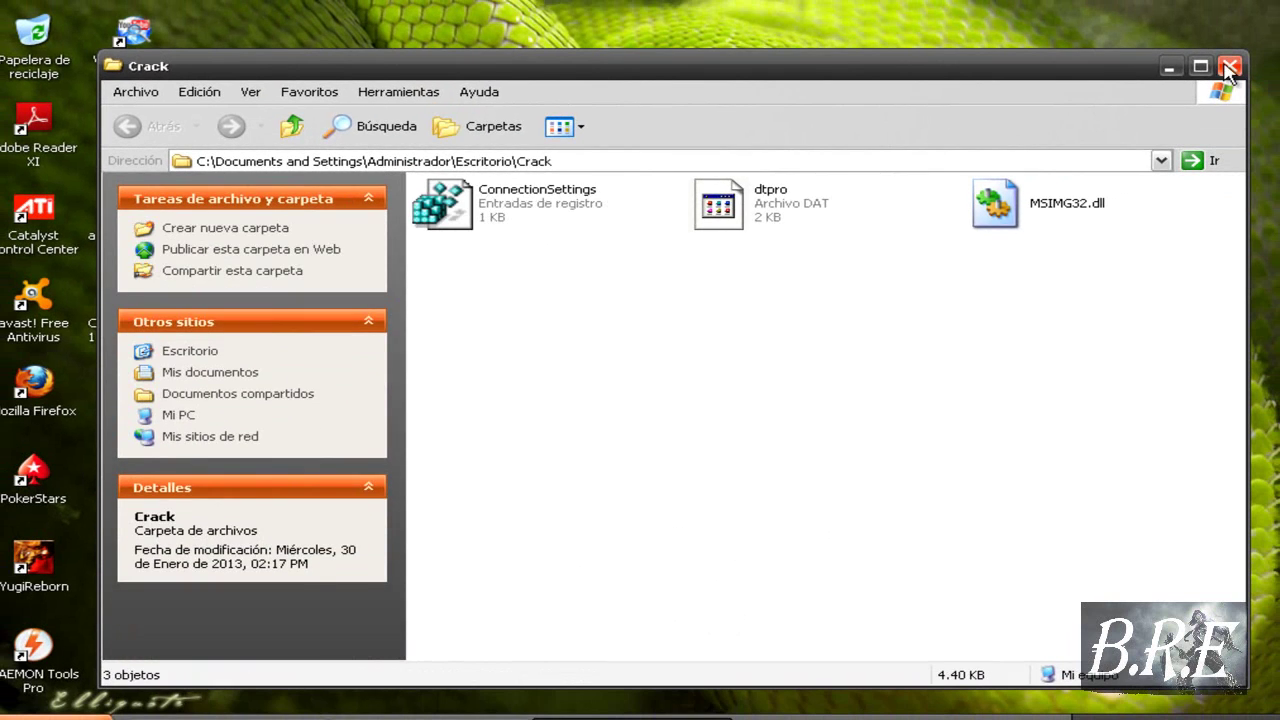
left_click(1229, 67)
right_click(397, 368)
left_click(404, 424)
right_click(404, 424)
left_click(420, 484)
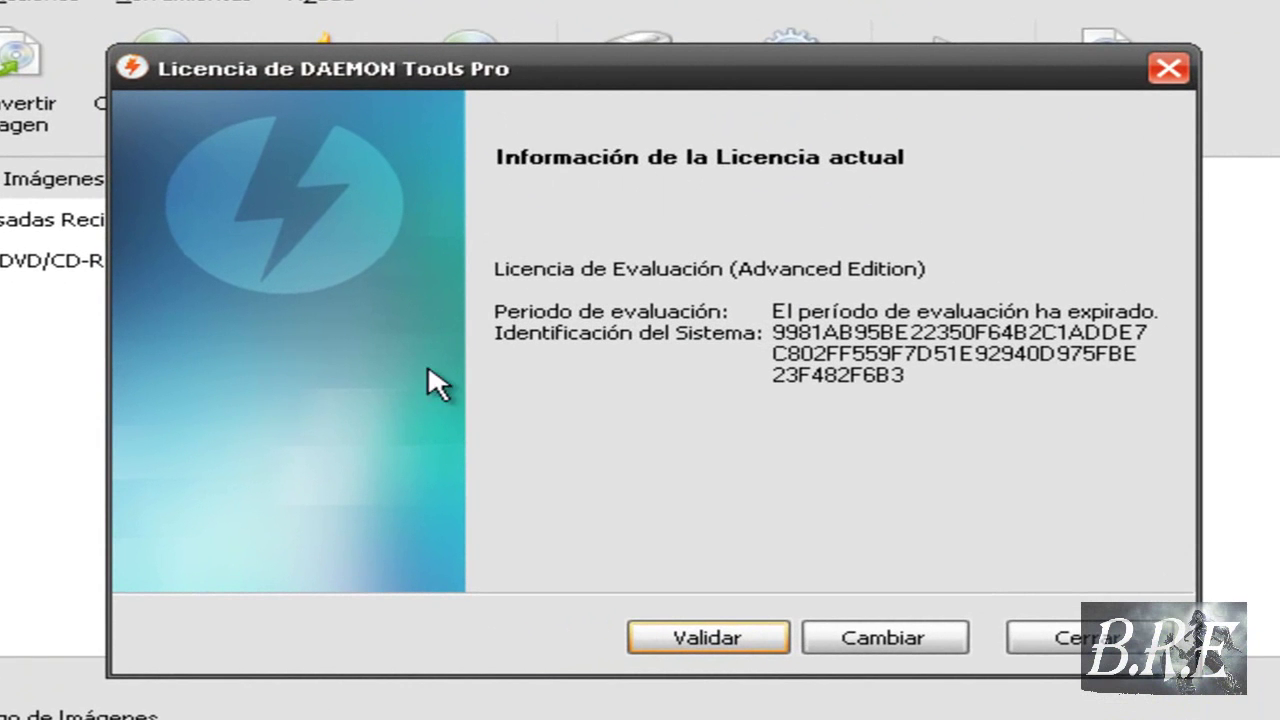
- Change to a paid licence by entering the serial number, postpone the server validation, and close the licence dialog and DAEMON Tools Pro
left_click(877, 636)
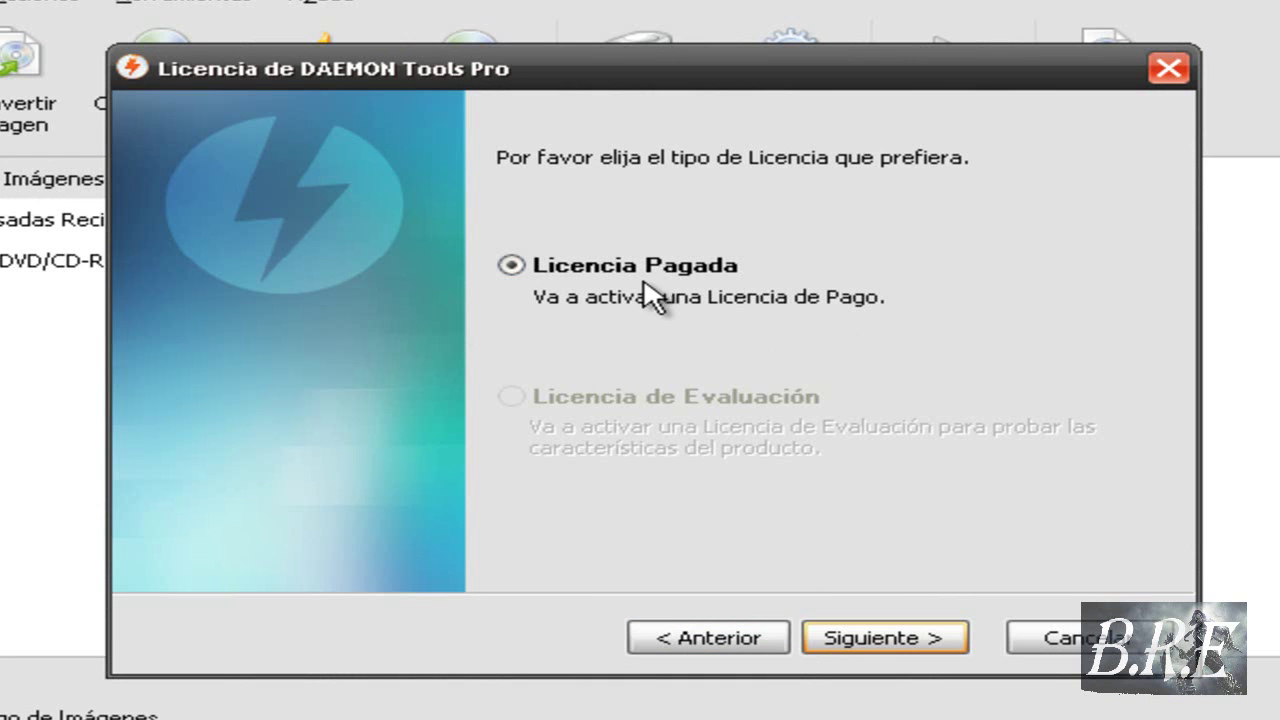
left_click(878, 638)
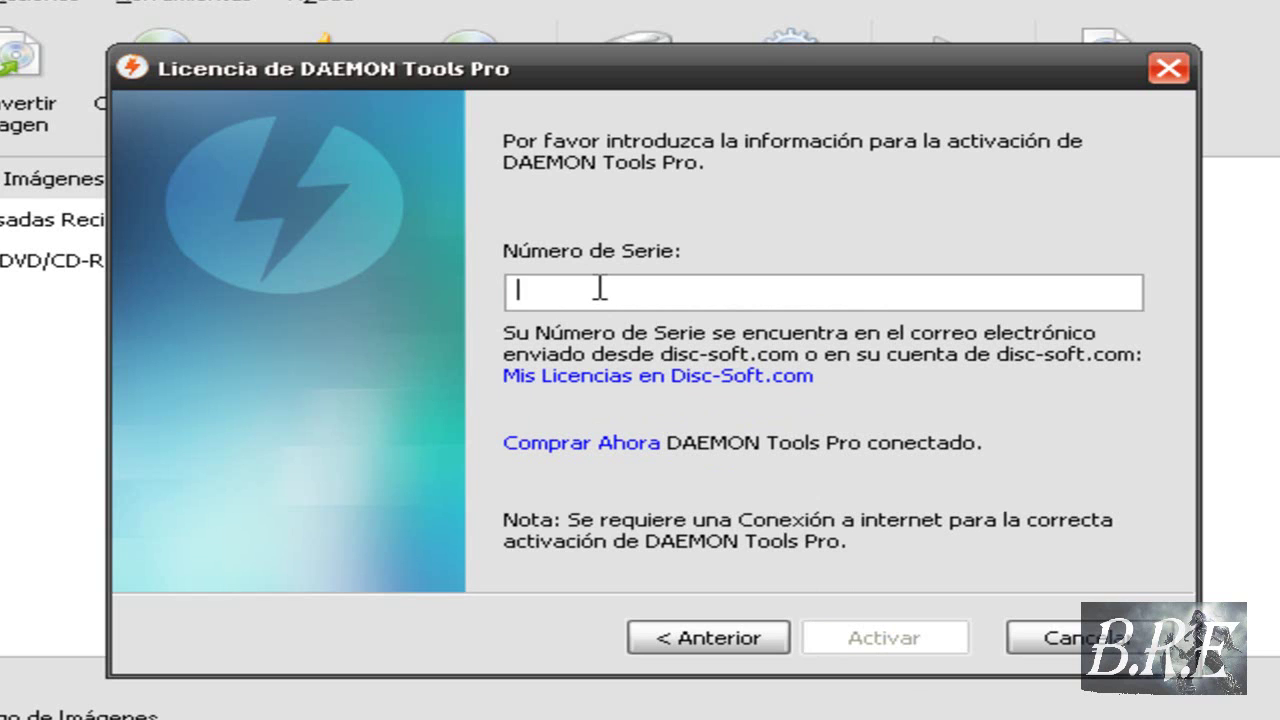
type("123456789")
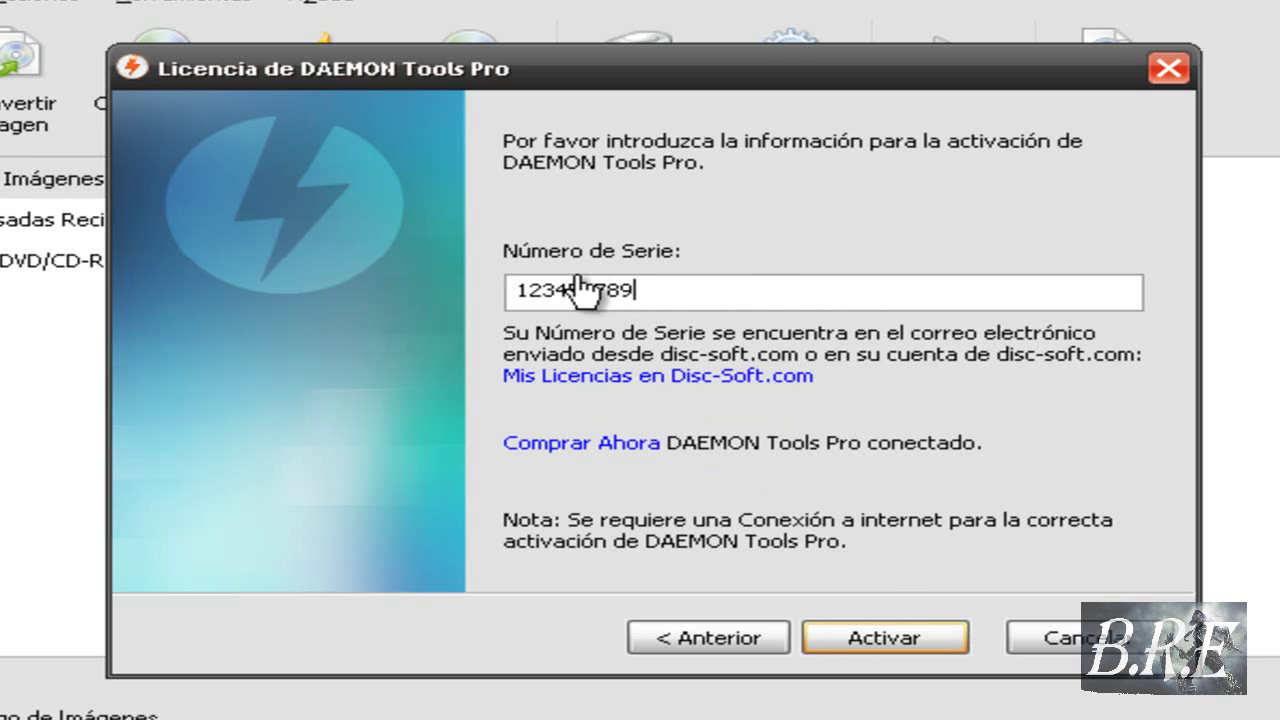
left_click(895, 648)
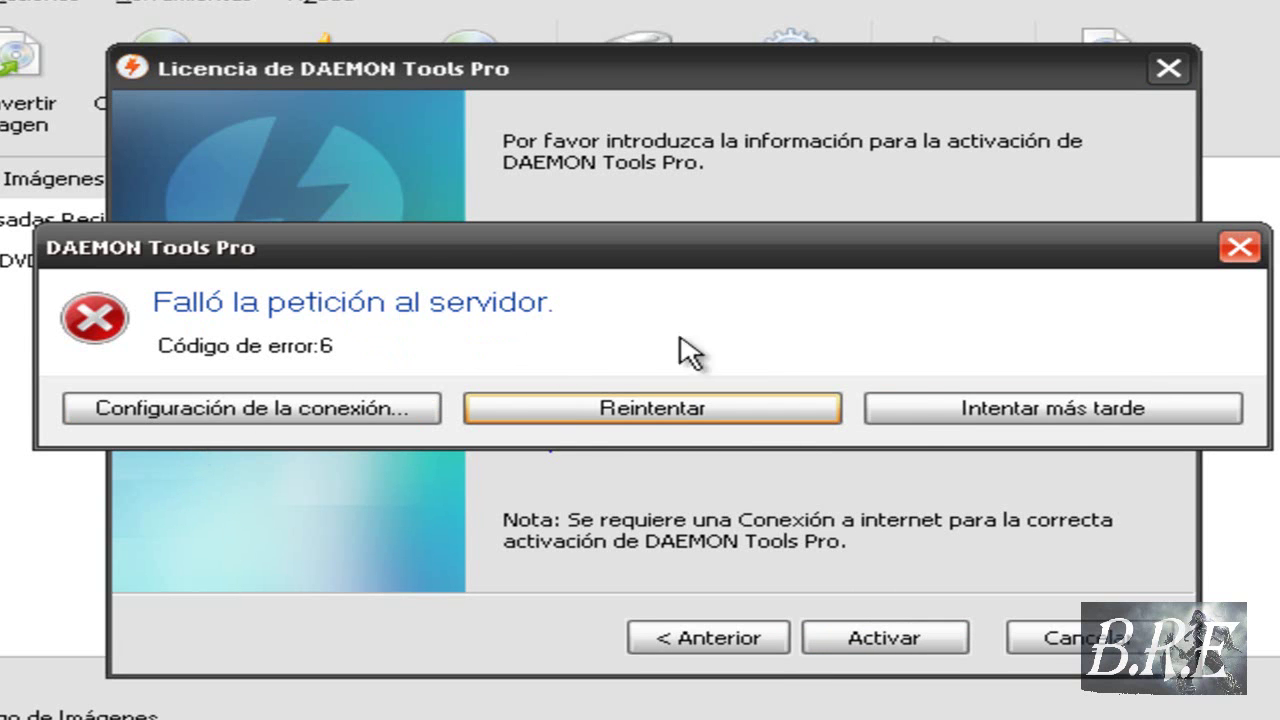
left_click(1066, 412)
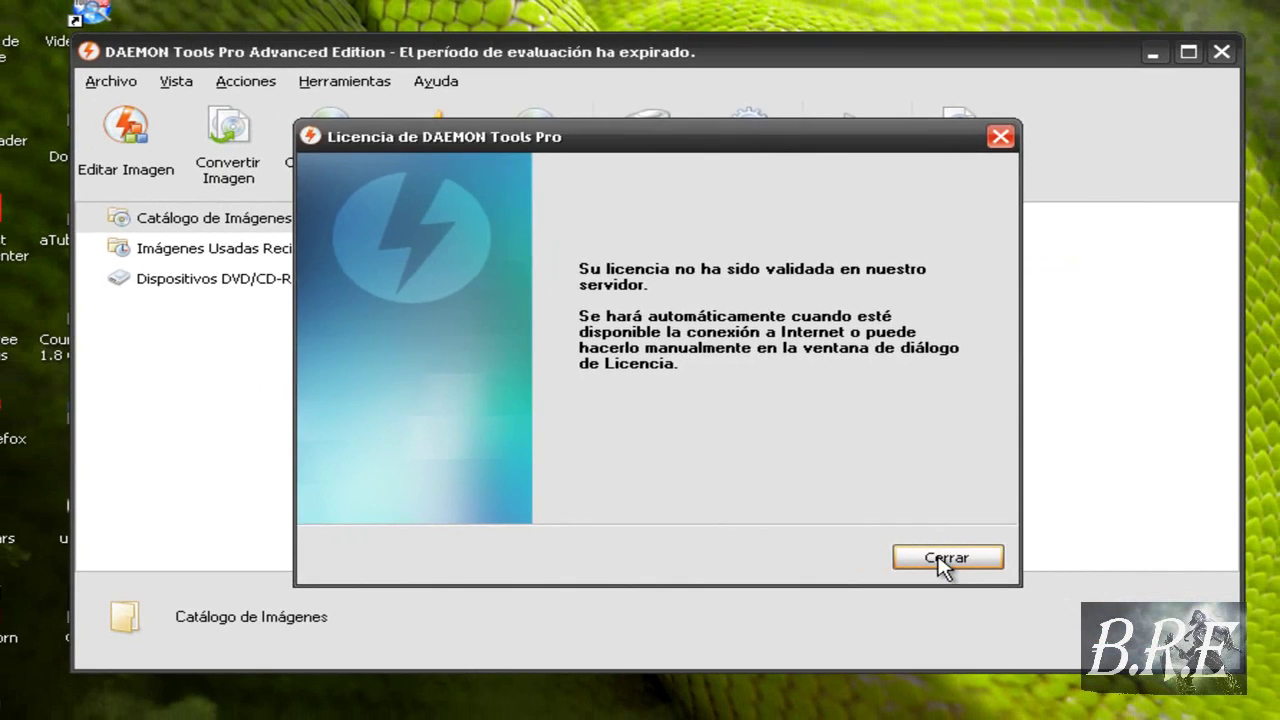
left_click(977, 577)
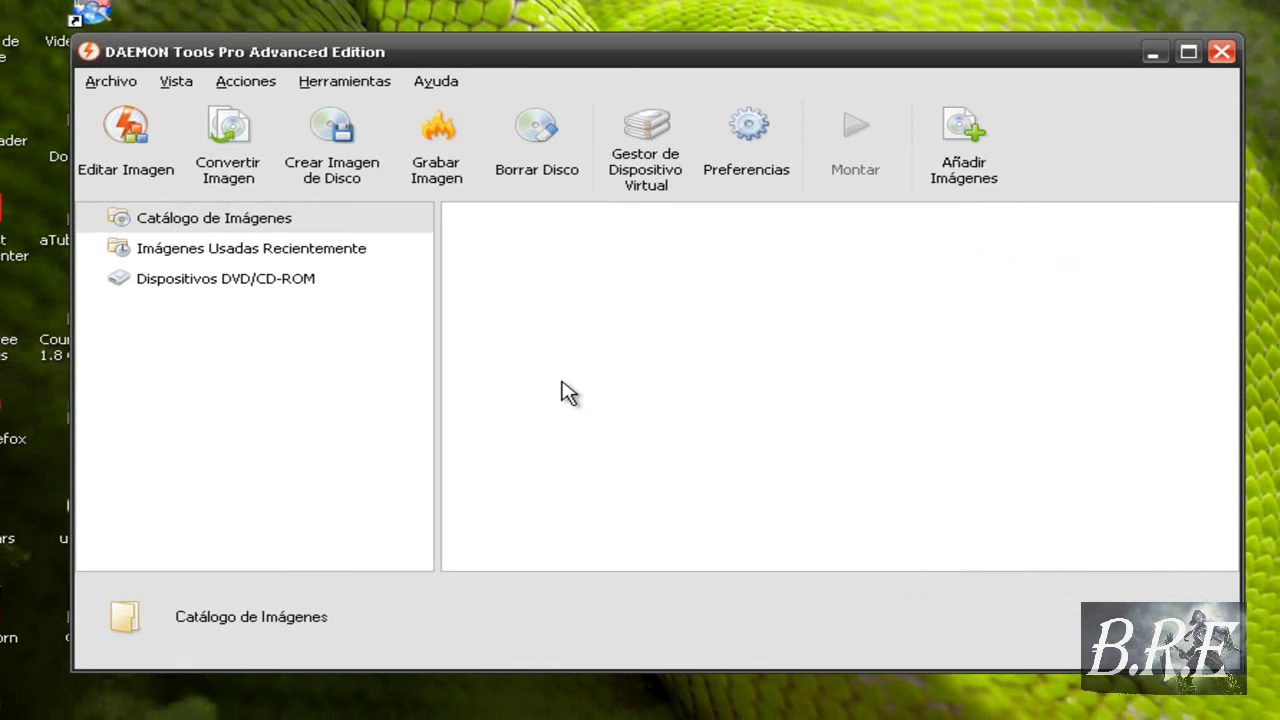
left_click(1221, 52)
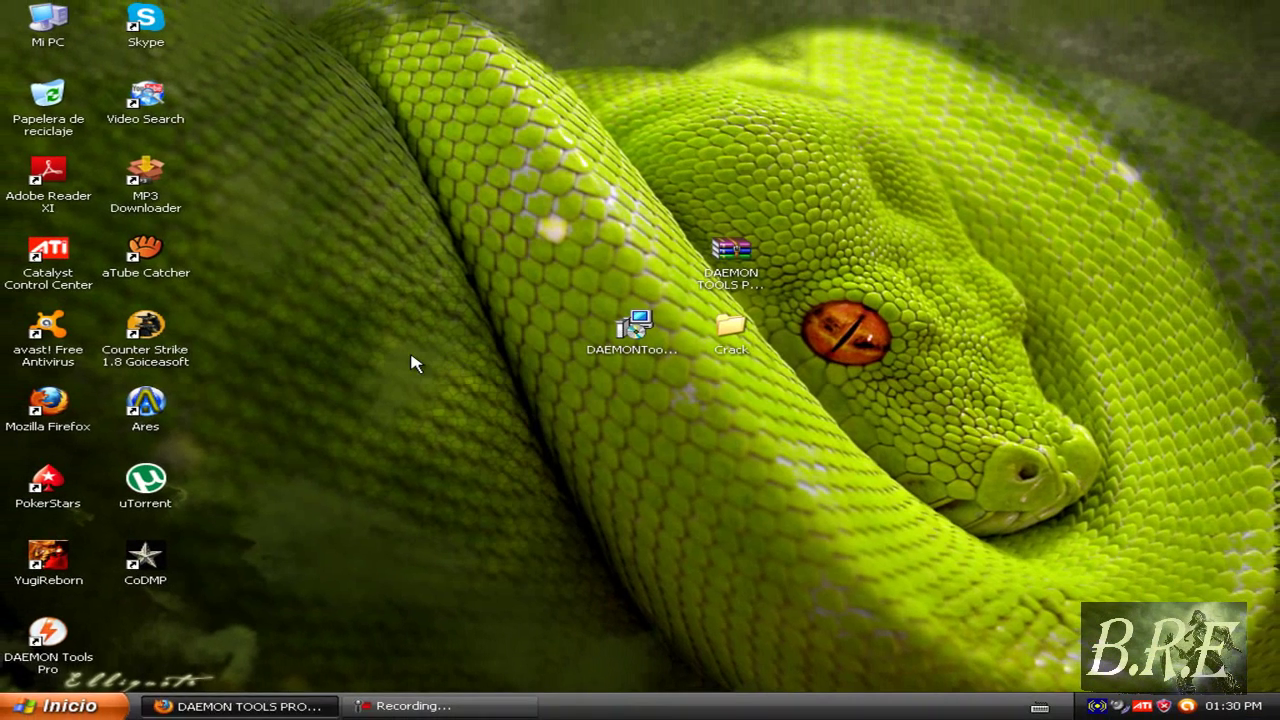
right_click(411, 356)
left_click(423, 409)
right_click(416, 408)
left_click(428, 463)
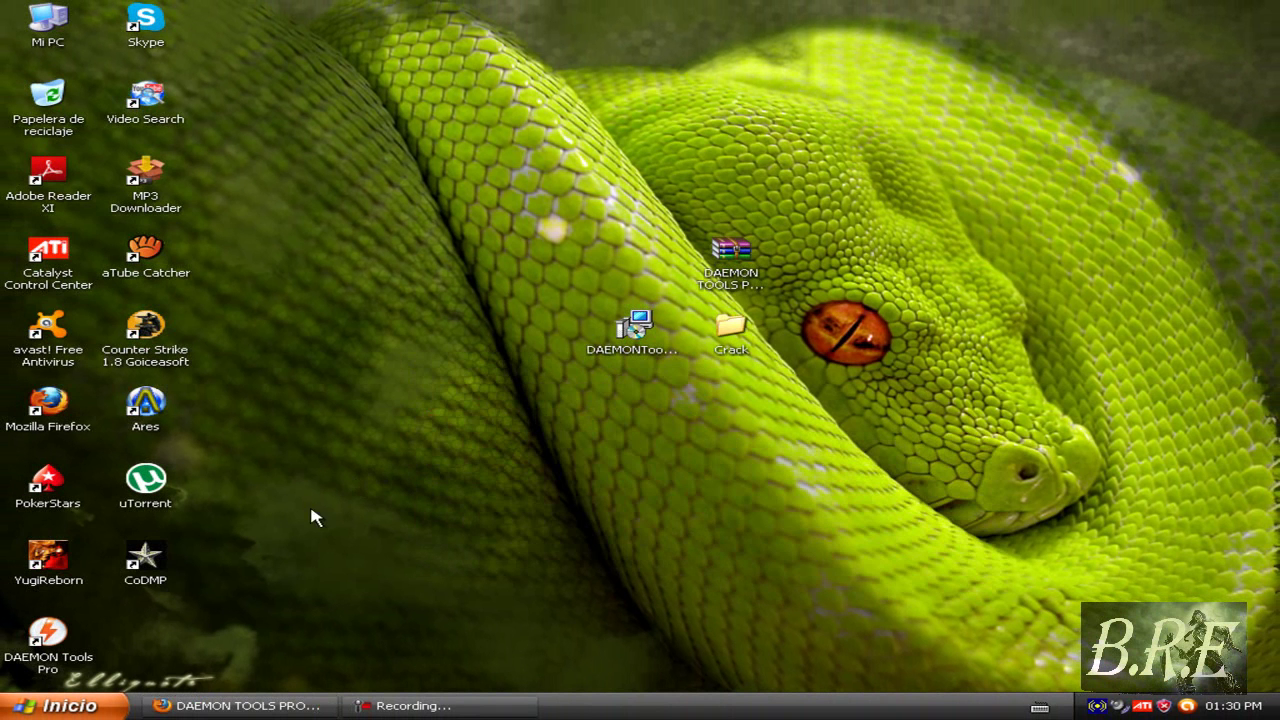
- Reopen DAEMON Tools Pro, check the licence type and version in its product information, and close the program
double_click(43, 648)
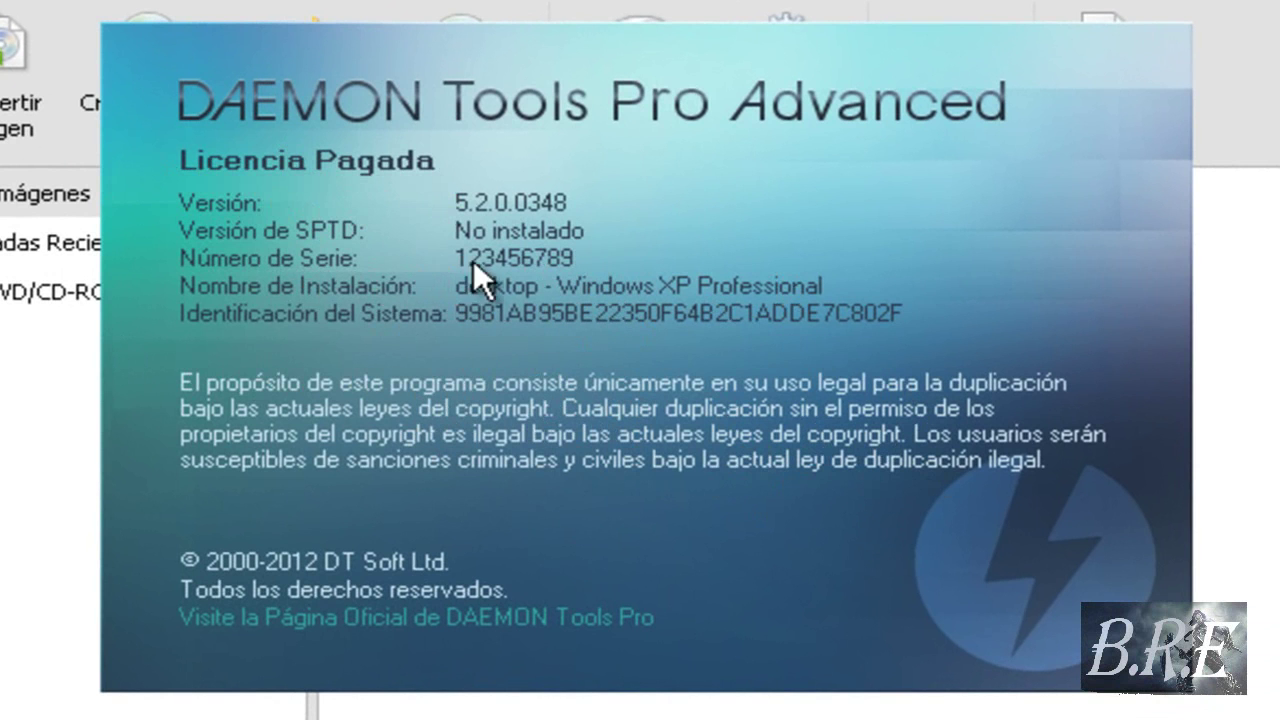
left_click(508, 268)
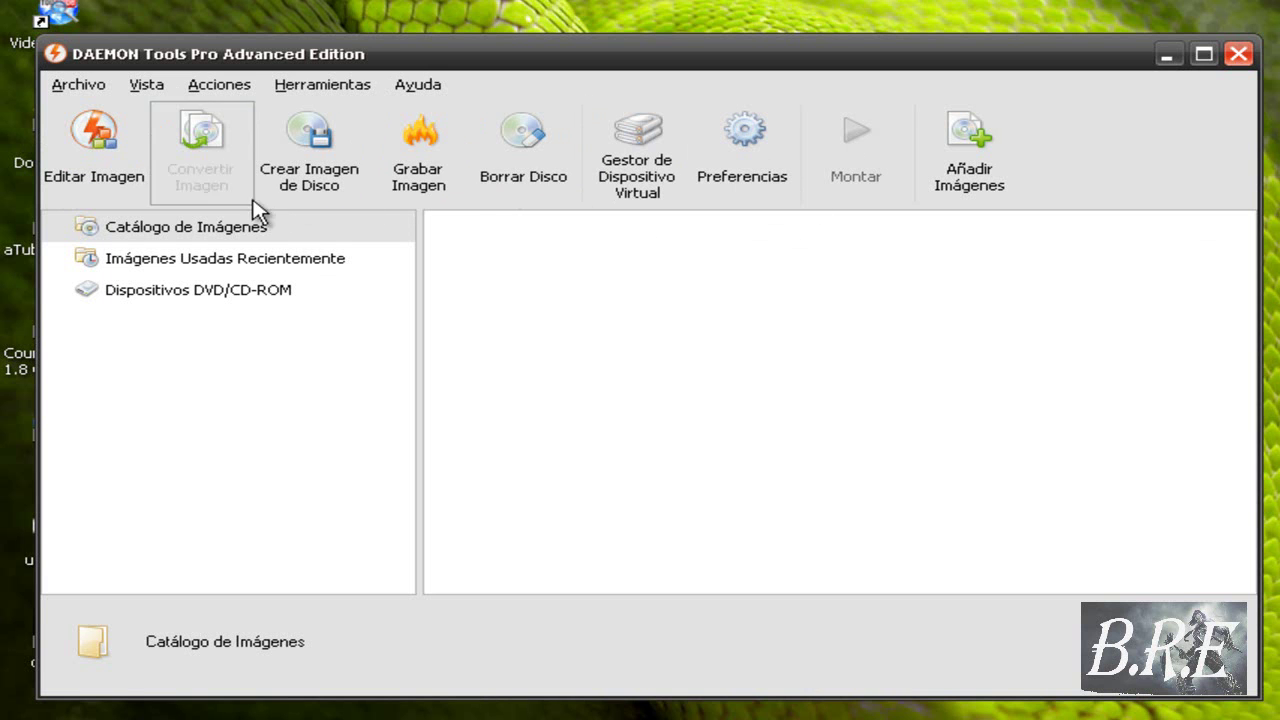
left_click(1238, 53)
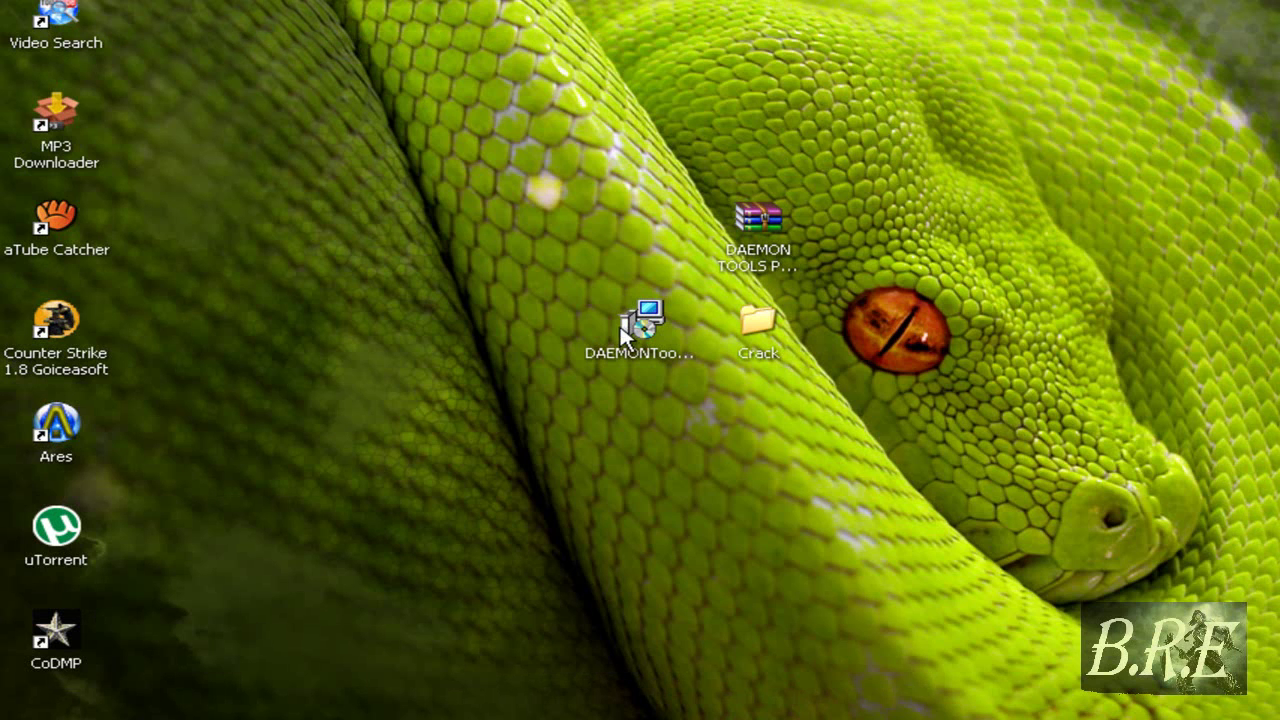
right_click(522, 332)
left_click(546, 401)
right_click(414, 386)
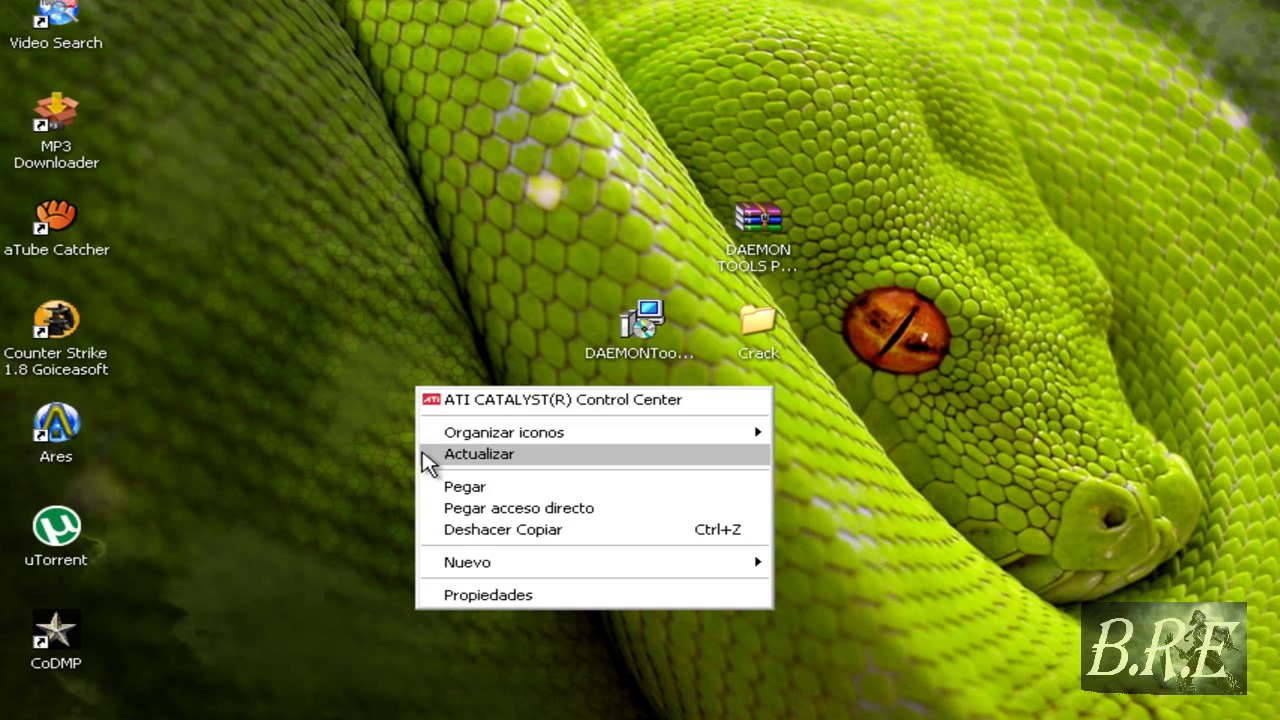